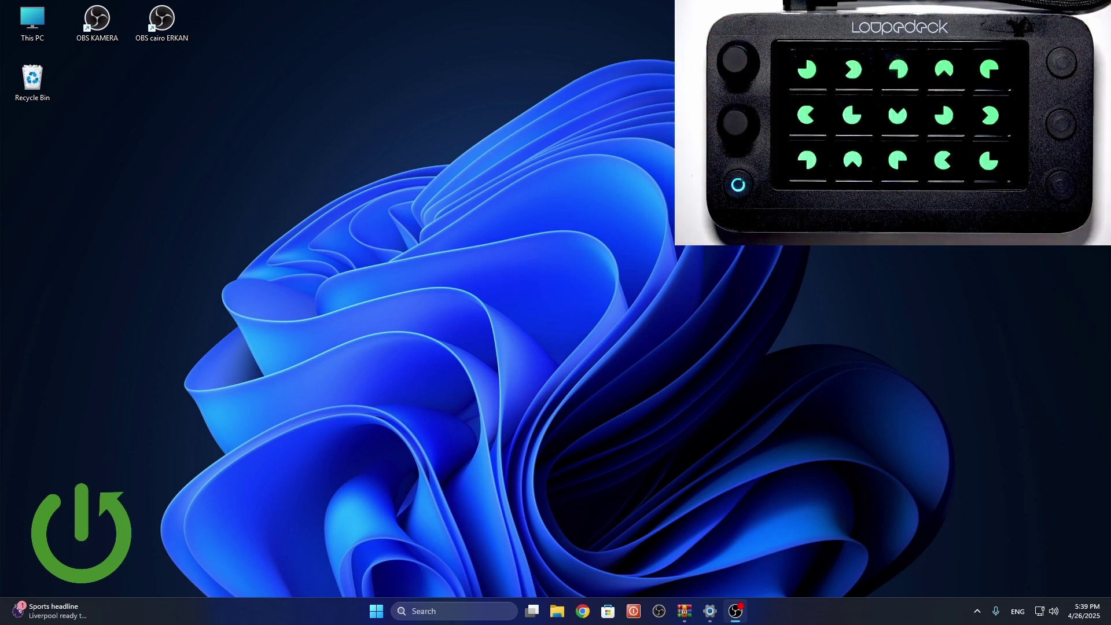
Open a maximized Chrome window and search Google for 'loupedeck live s software'
click(583, 611)
double_click(432, 102)
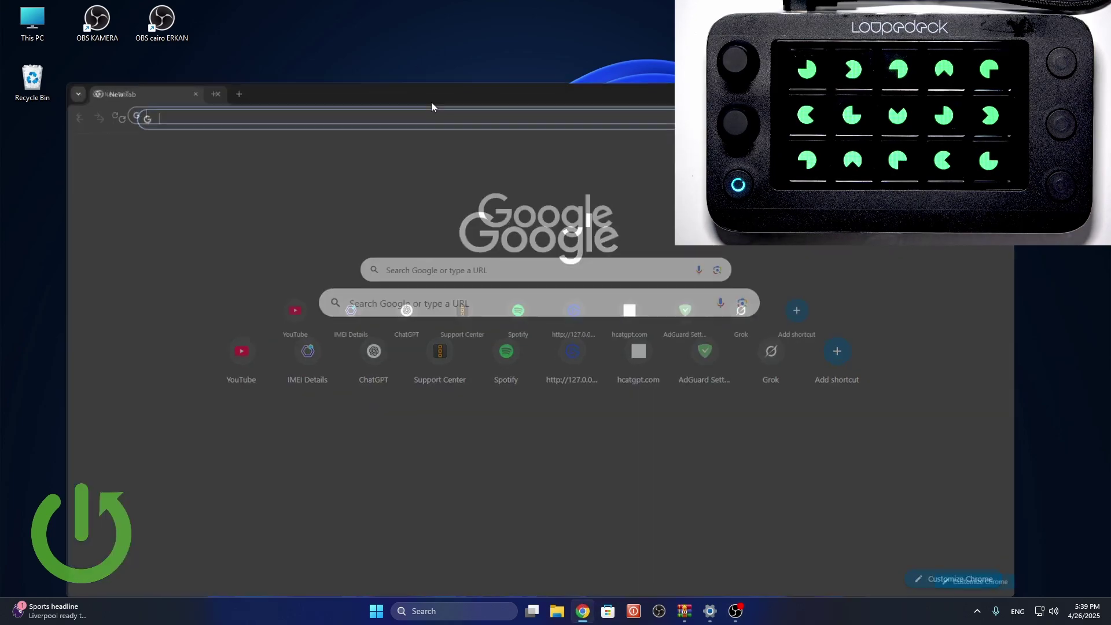
text(l)
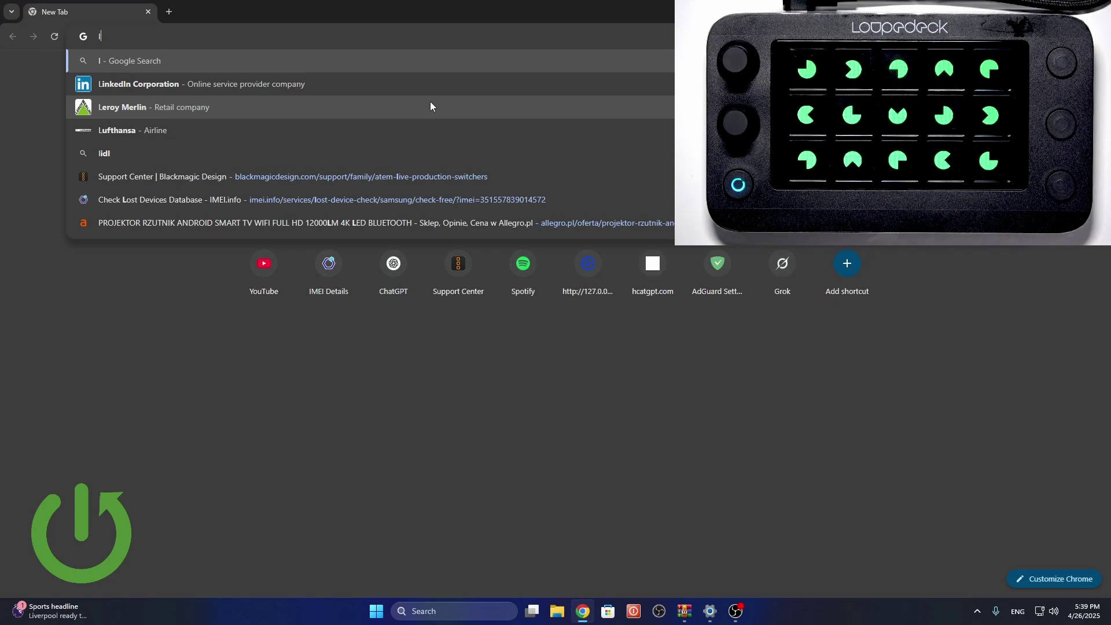
text(oupe)
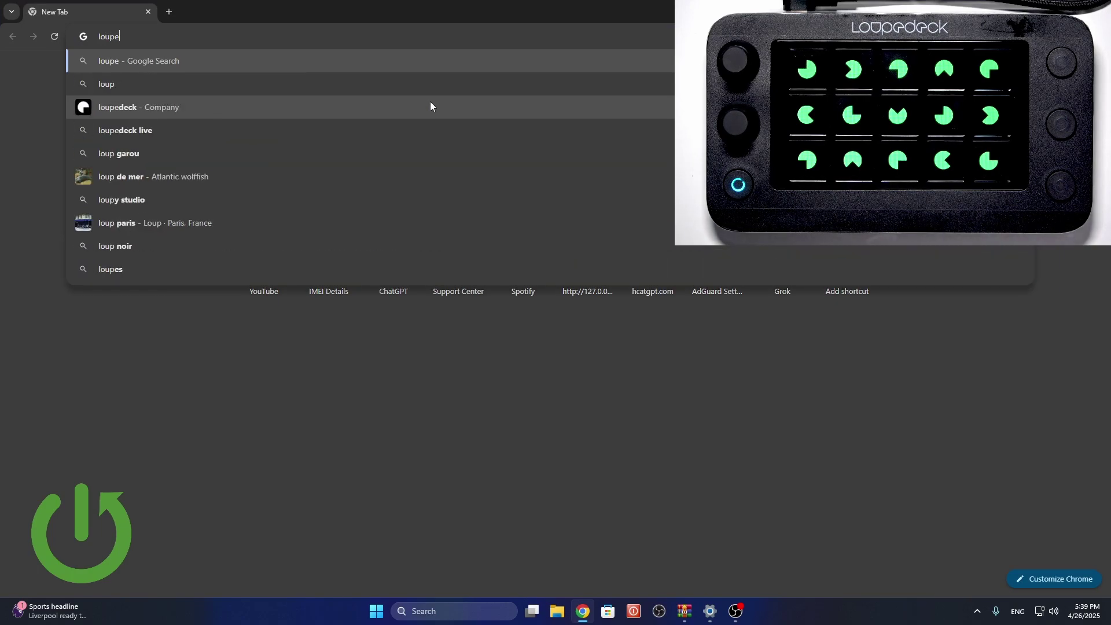
text(deck liv)
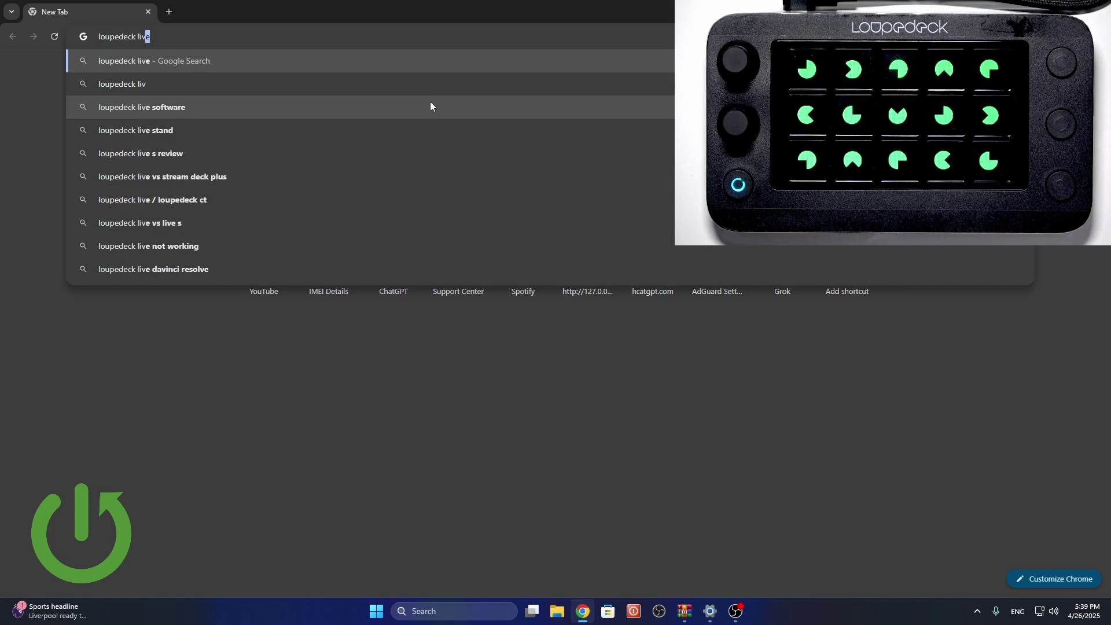
text(e s software)
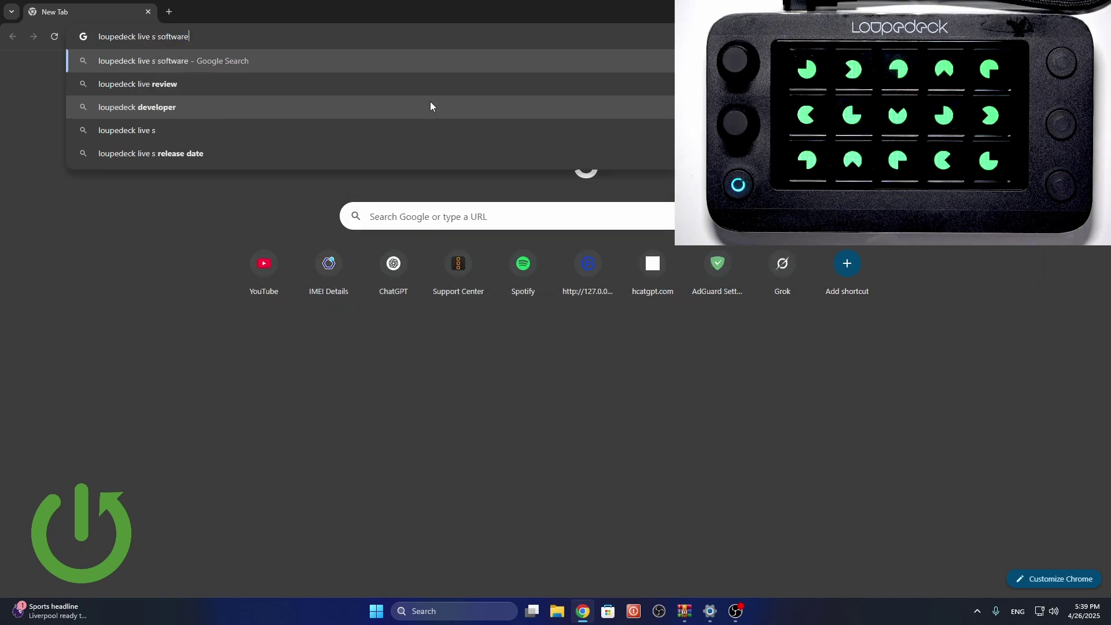
key(Return)
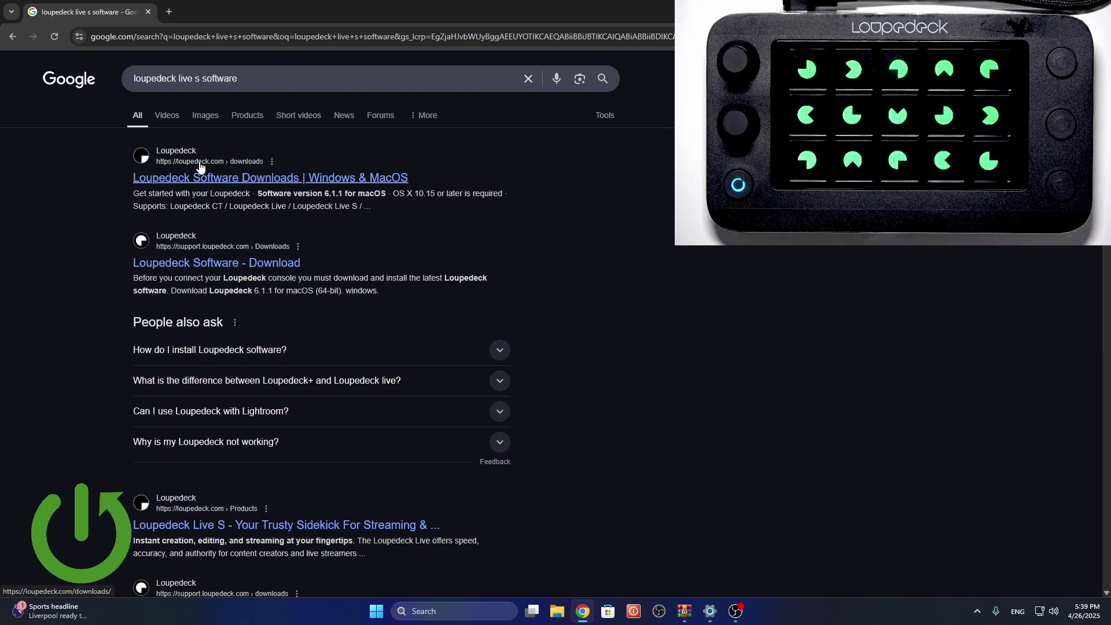
Open the Loupedeck Software Downloads page, accept all cookies, and review the Windows download card
click(230, 178)
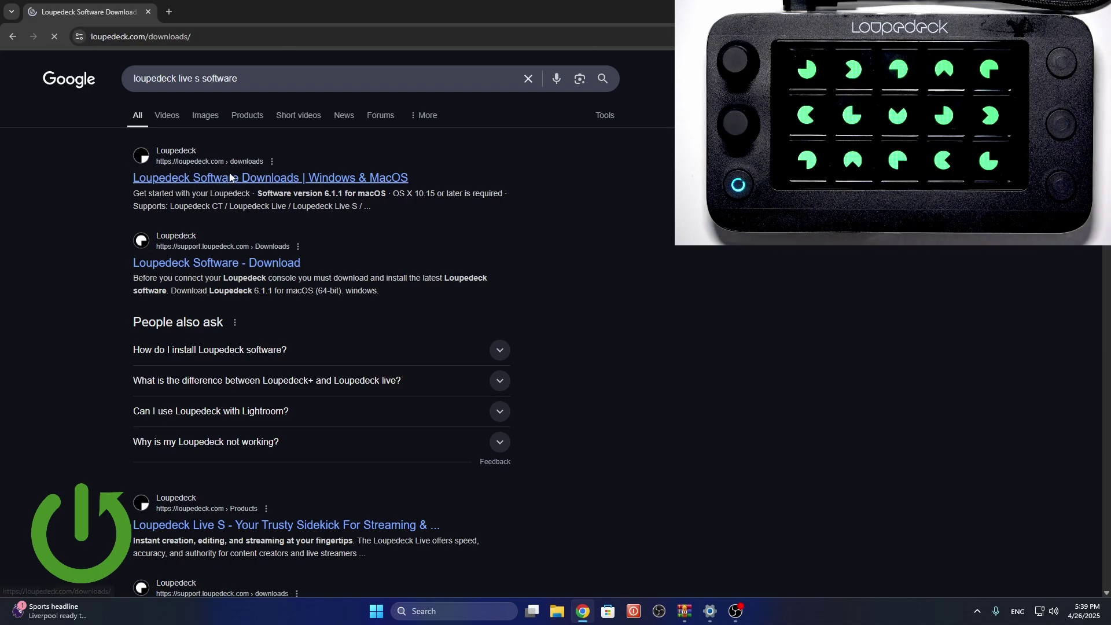
scroll(376, 286, down, 5)
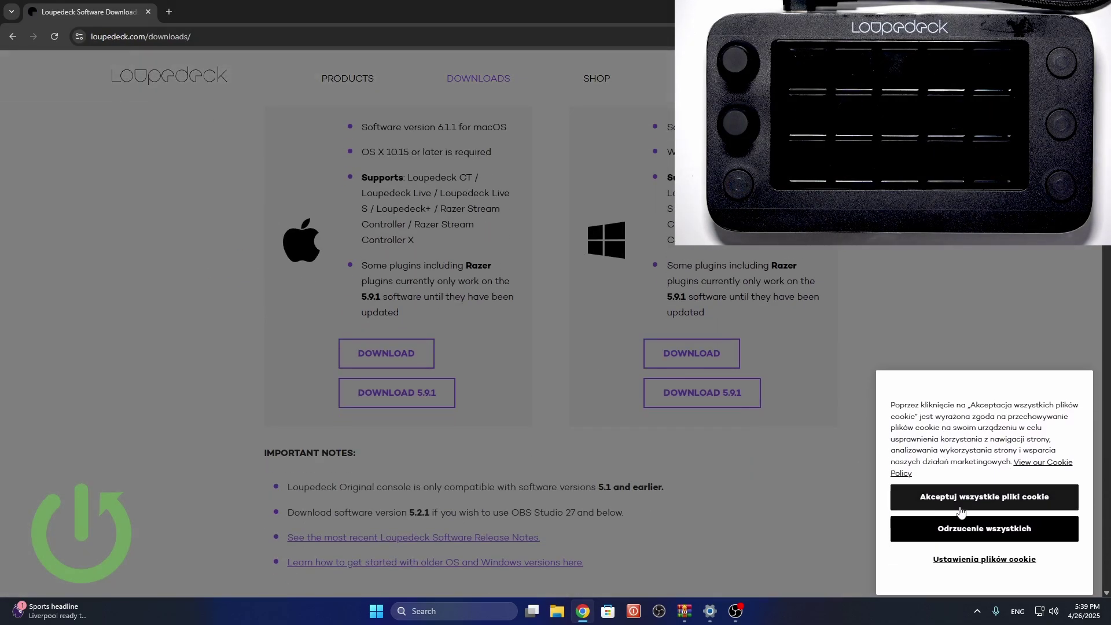
click(971, 490)
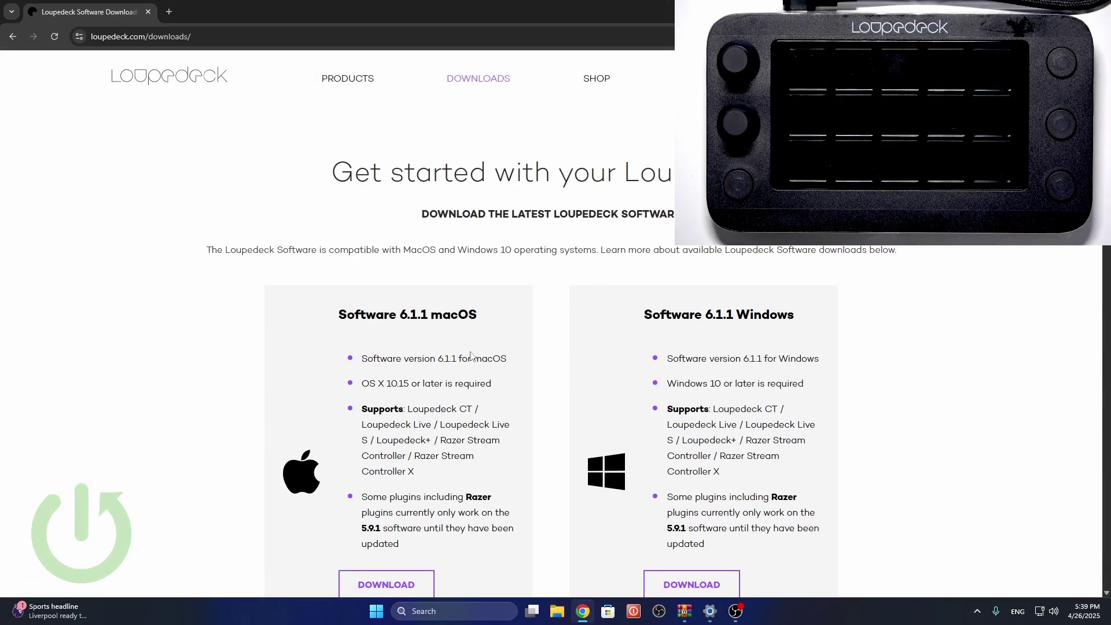
scroll(403, 272, down, 3)
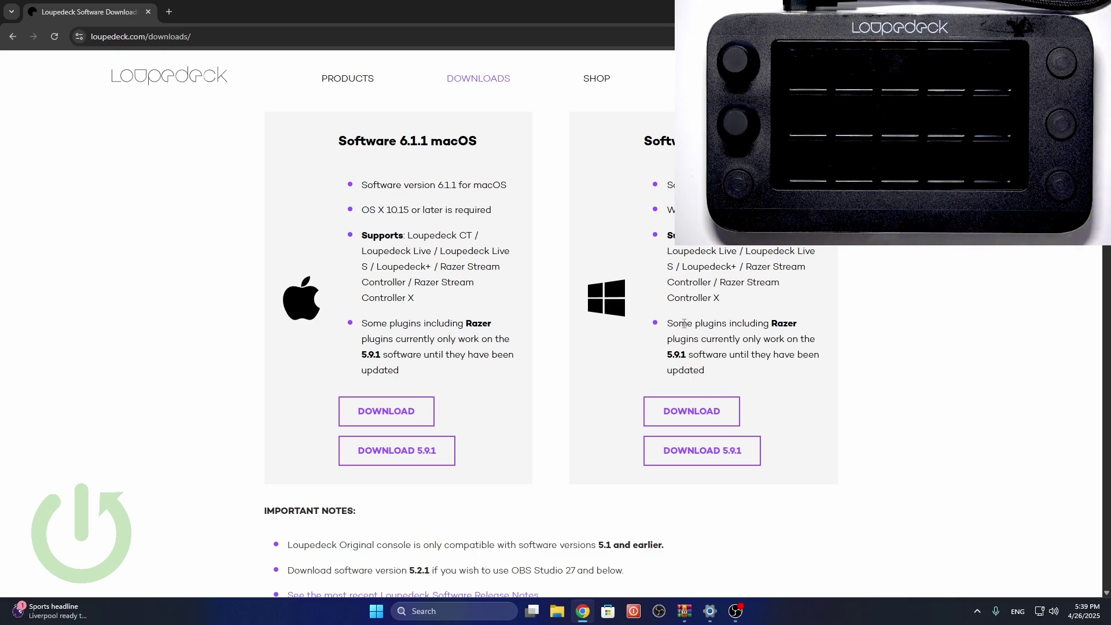
drag(679, 324, 784, 340)
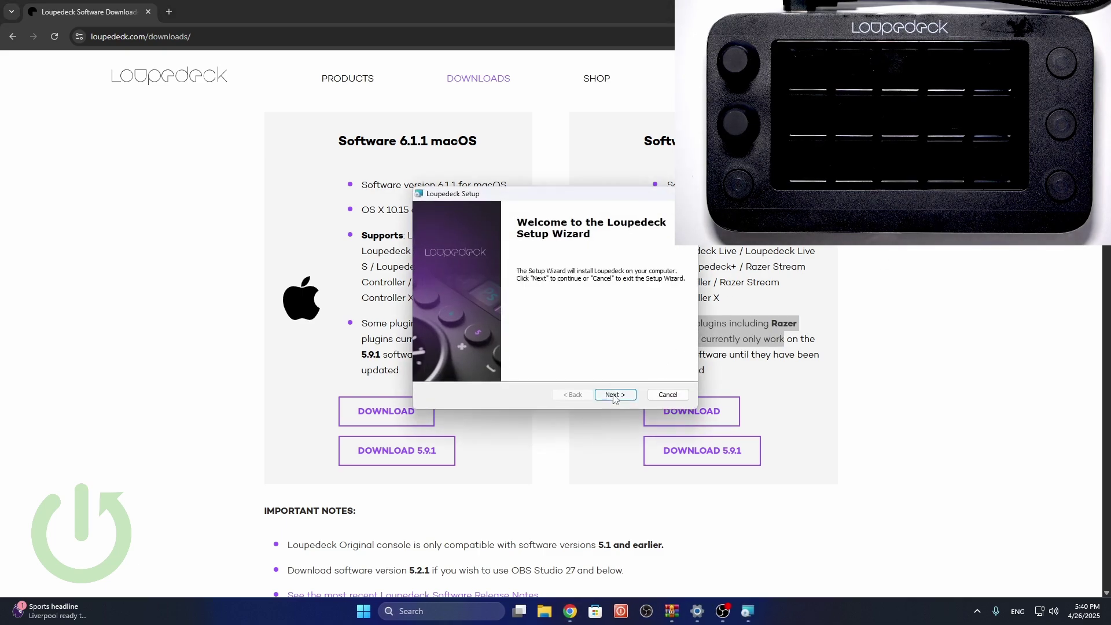
Accept the Loupedeck license terms and install until the Completing the Setup Wizard page appears
click(615, 396)
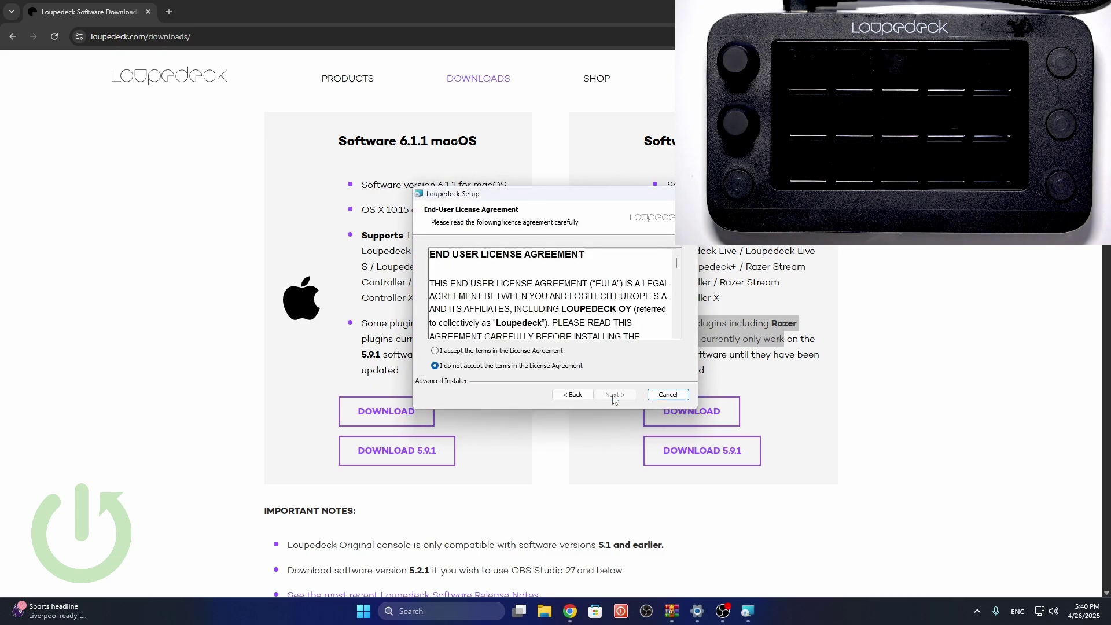
click(435, 351)
scroll(566, 291, down, 5)
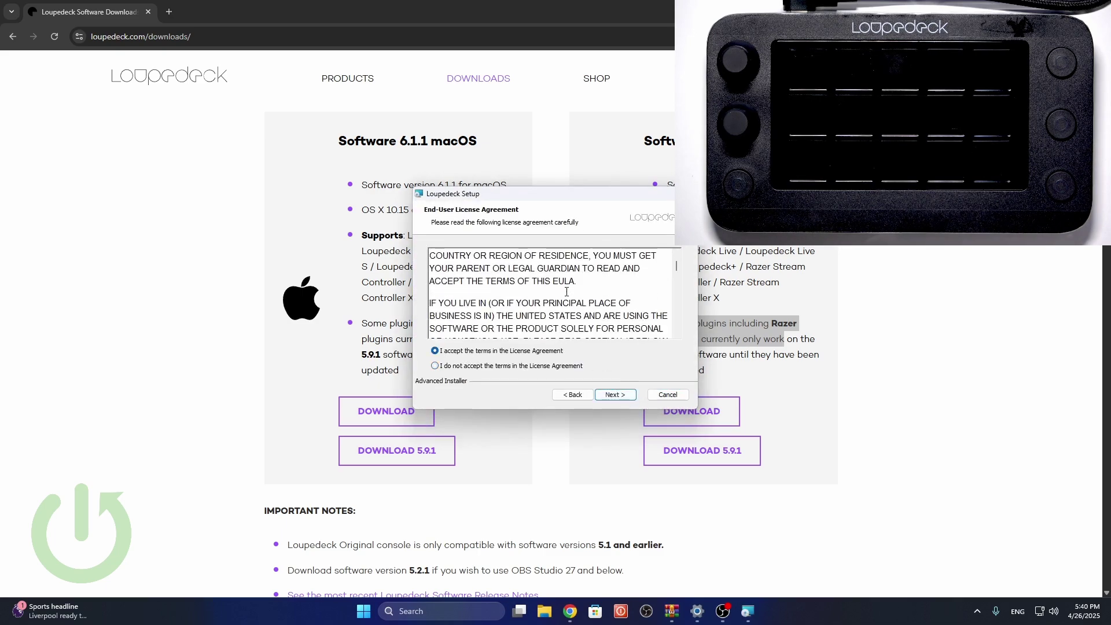
scroll(567, 292, up, 5)
scroll(567, 292, down, 1)
click(614, 395)
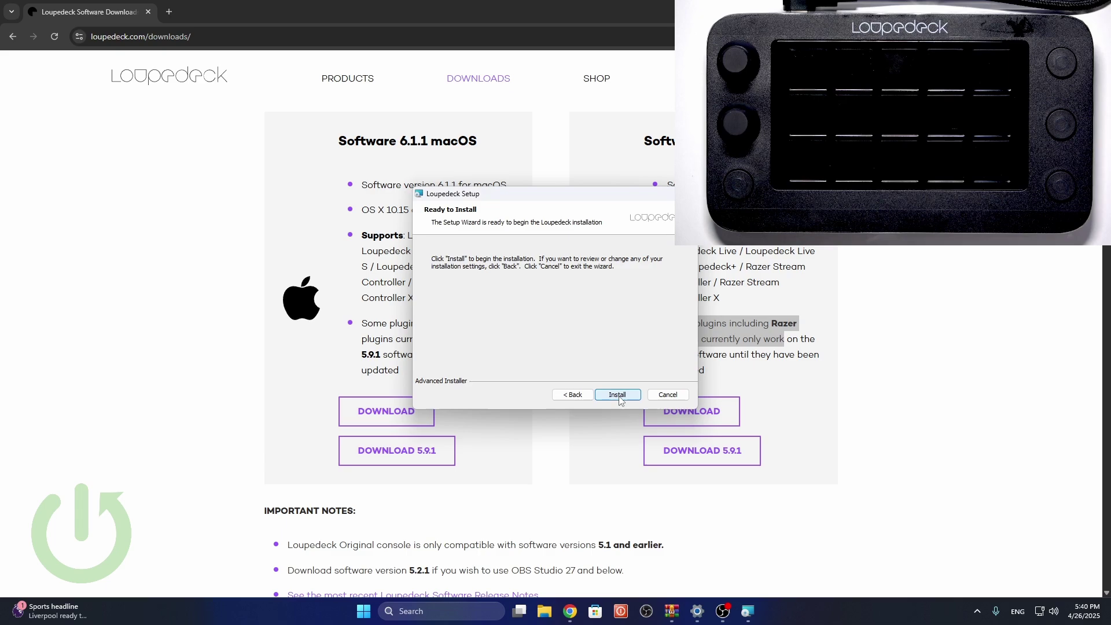
click(619, 398)
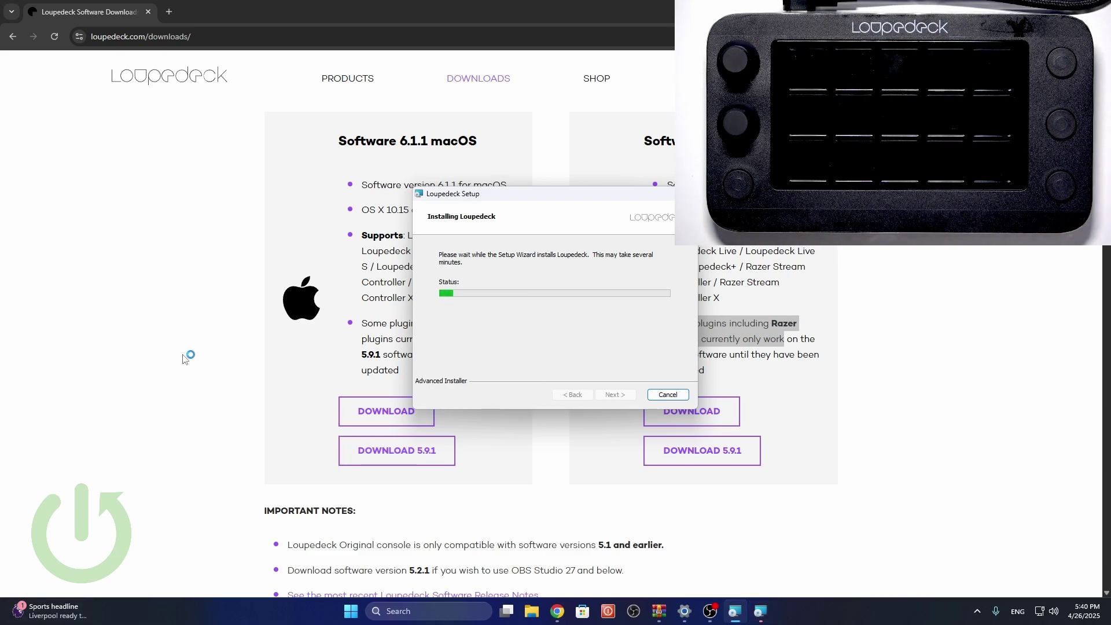
click(761, 613)
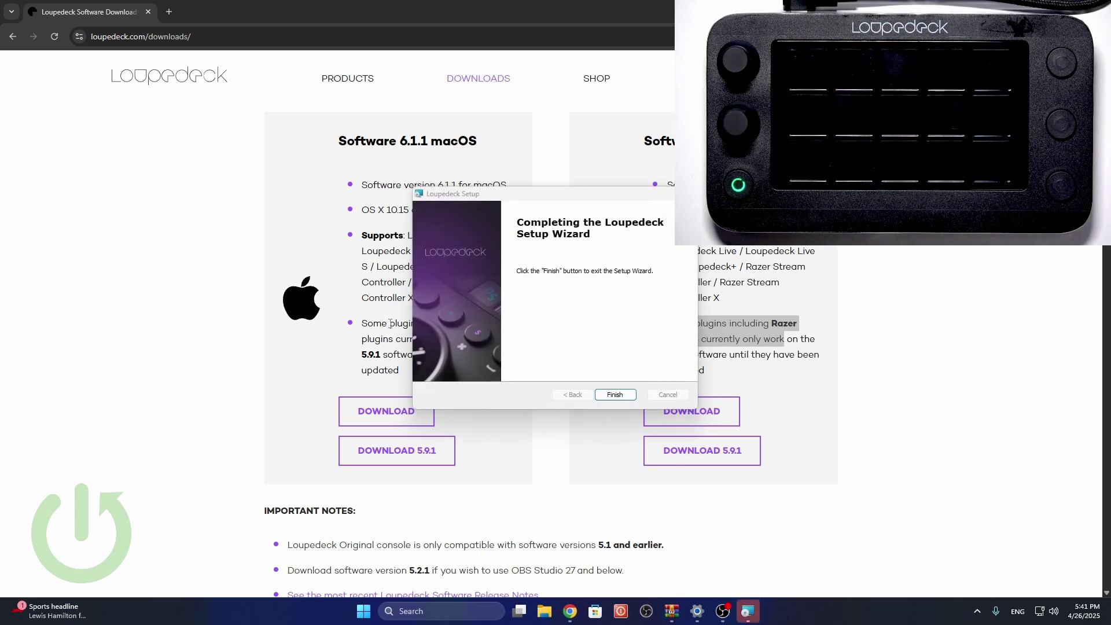
Finish the setup wizard, launch Loupedeck from Start, and close the Settings window
click(607, 397)
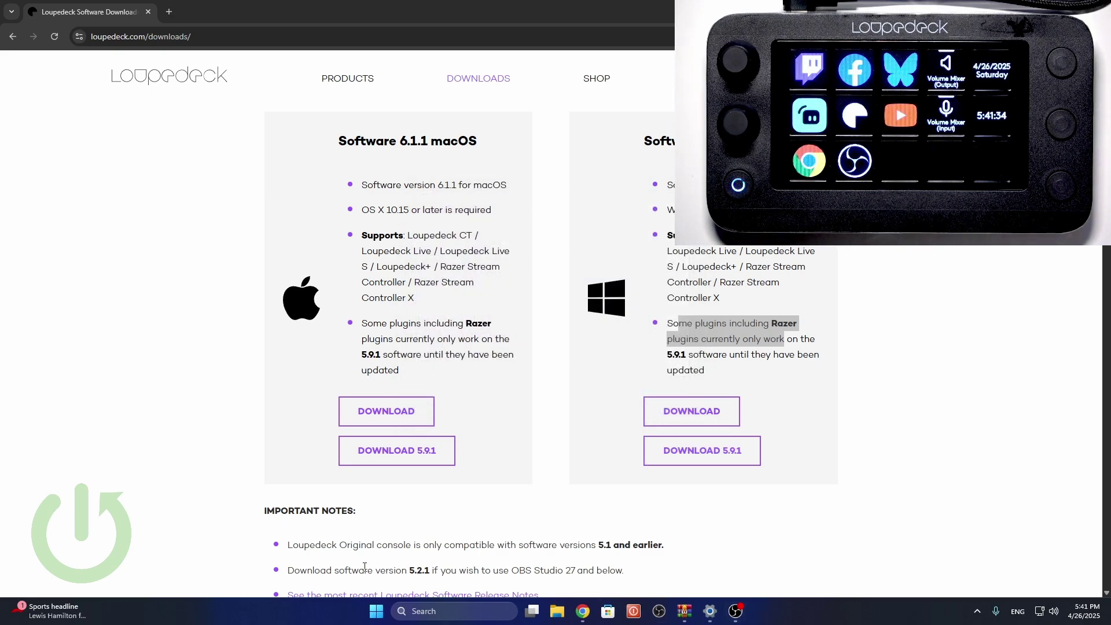
click(376, 622)
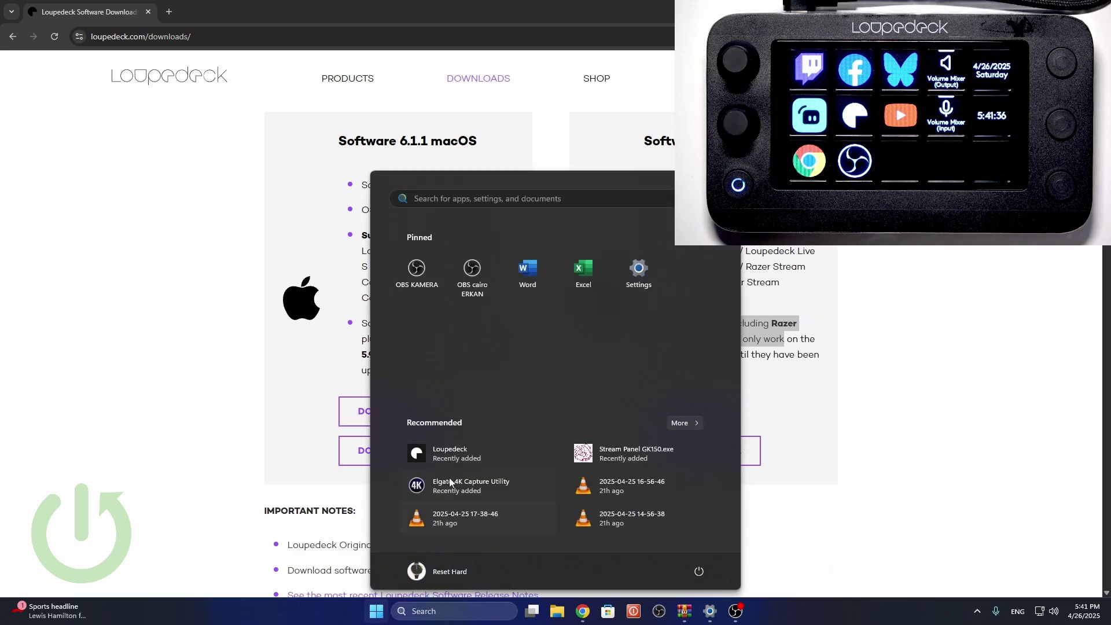
click(457, 461)
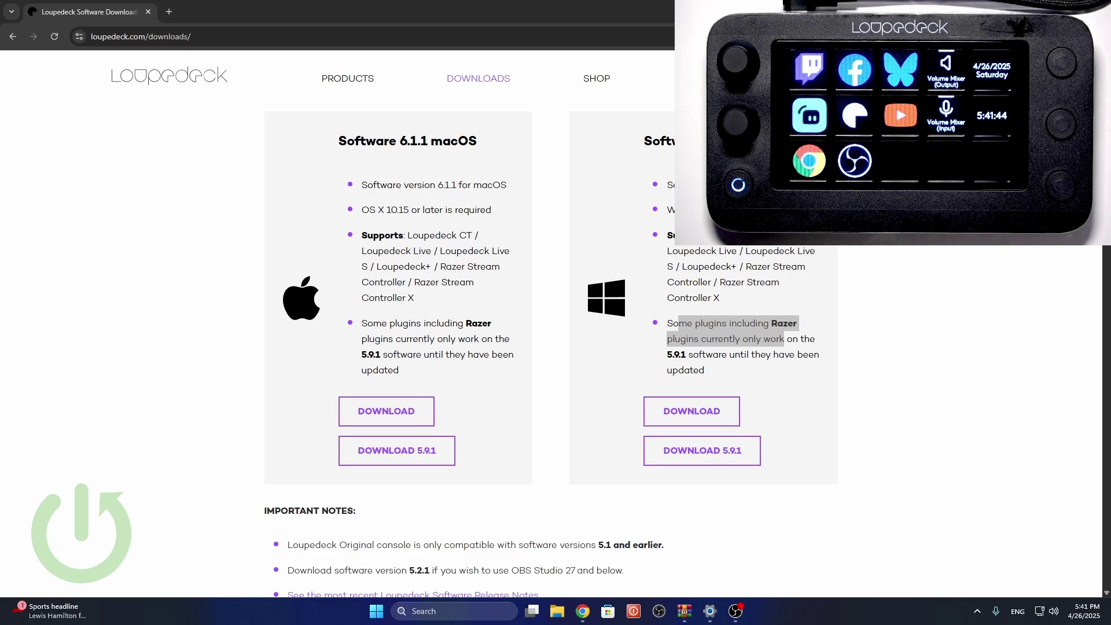
key(super+d)
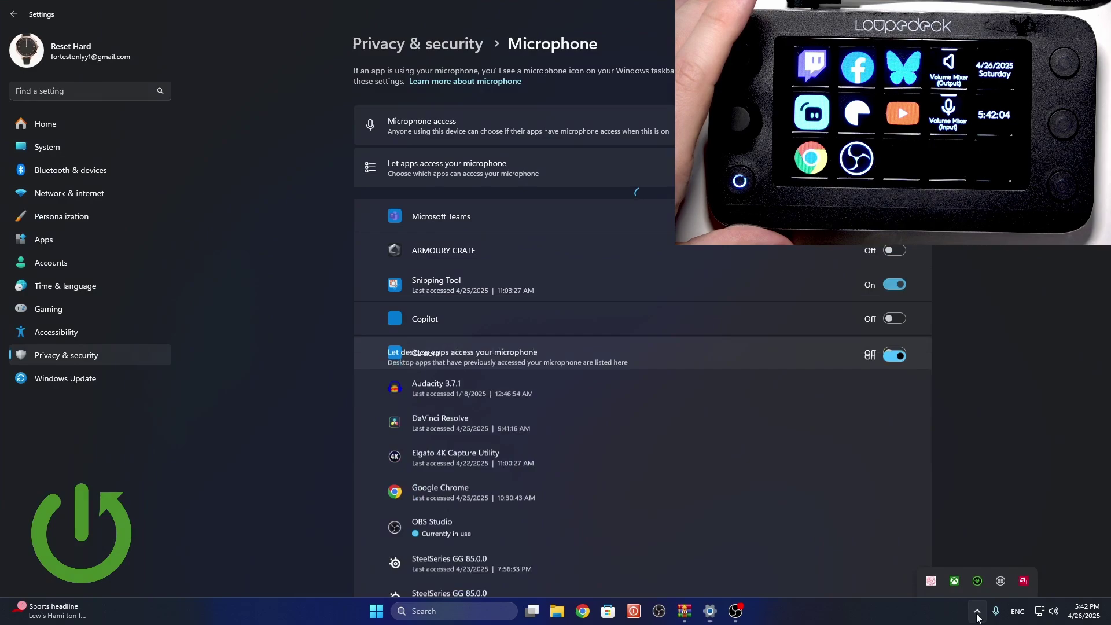
click(974, 611)
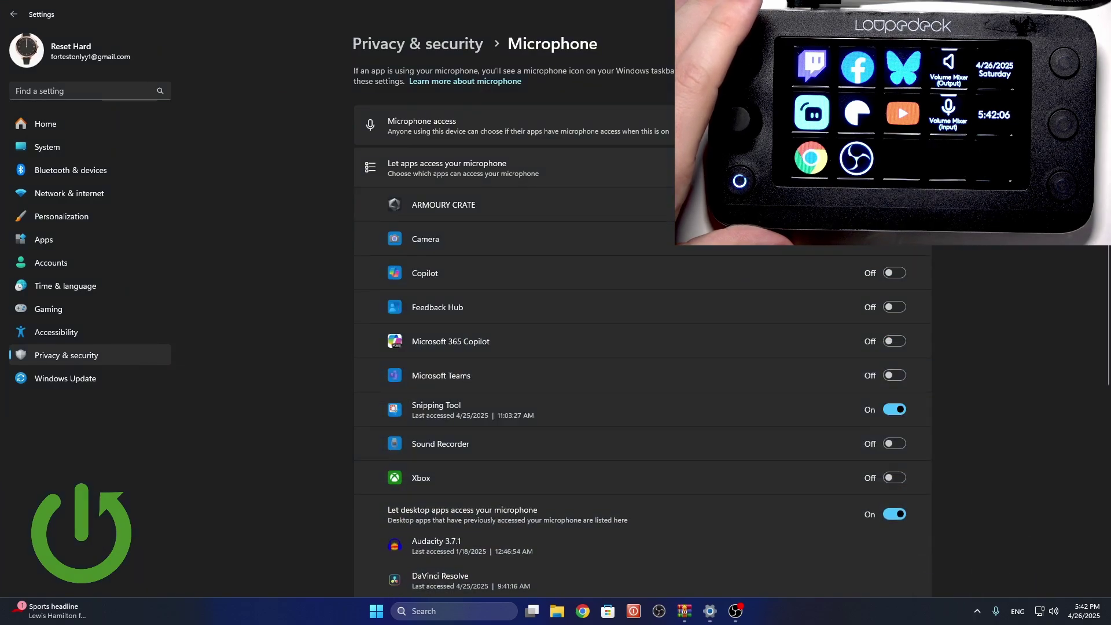
key(alt+F4)
click(977, 610)
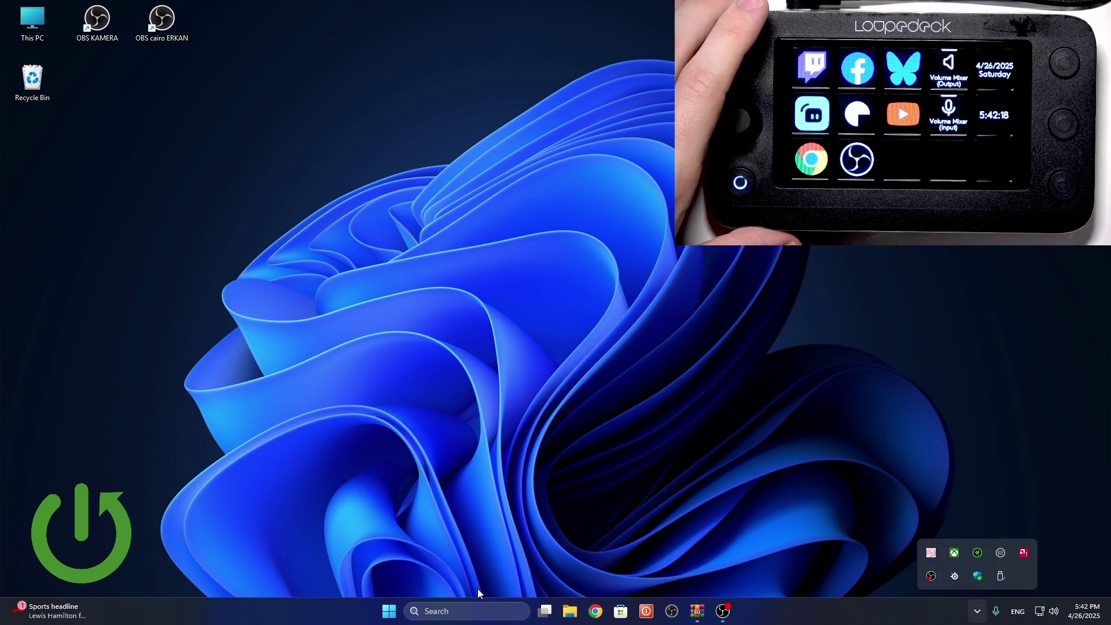
Relaunch Loupedeck from the full Recommended list in the Start menu
click(389, 611)
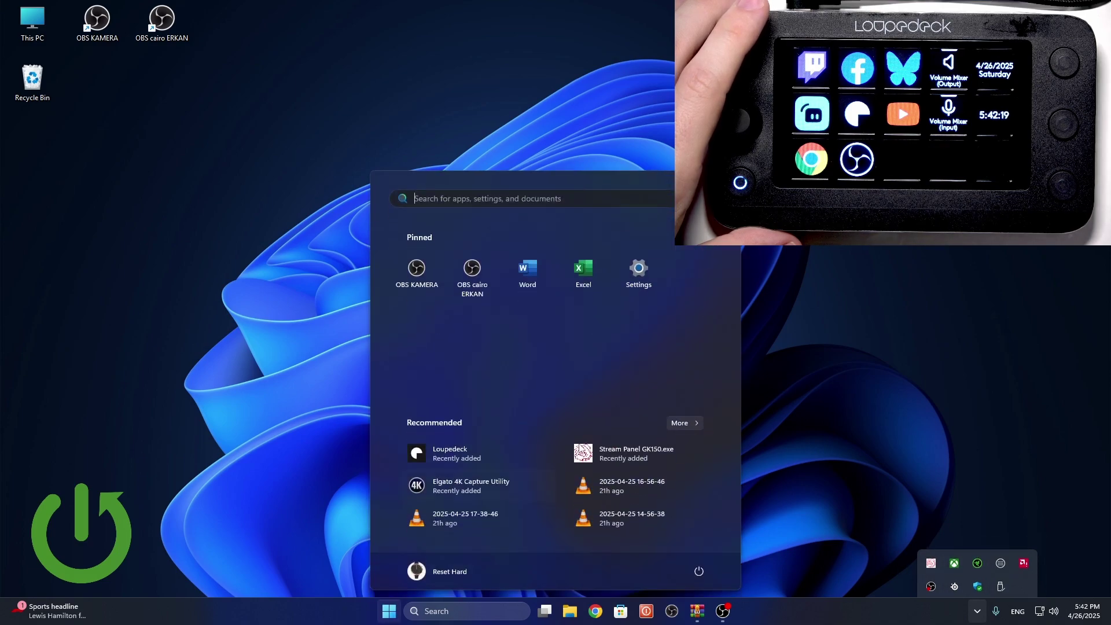
click(688, 428)
click(467, 271)
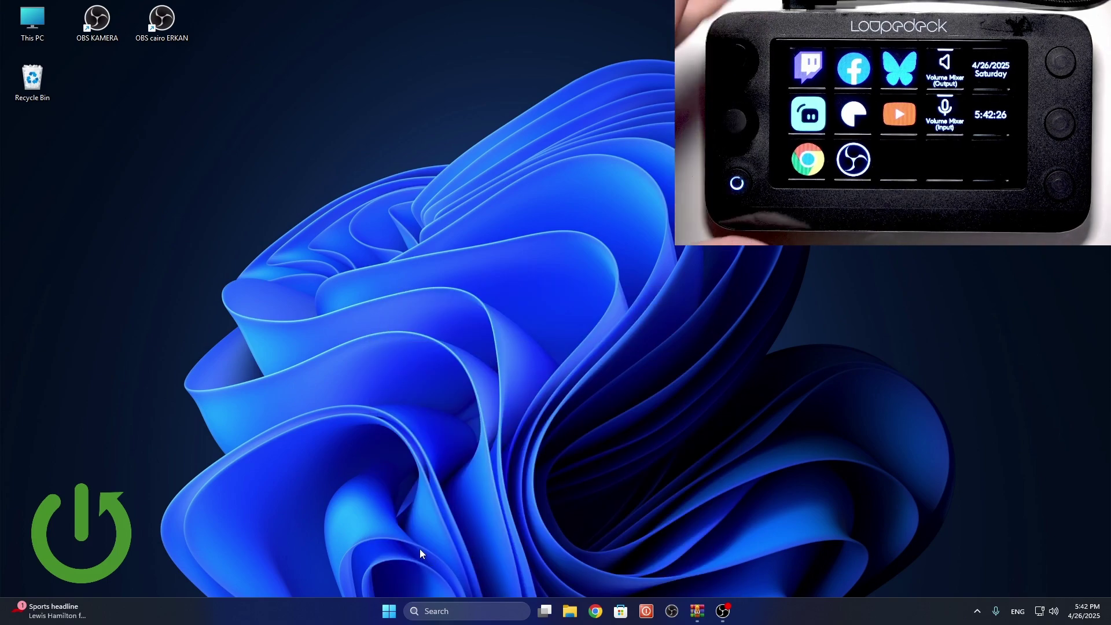
click(389, 611)
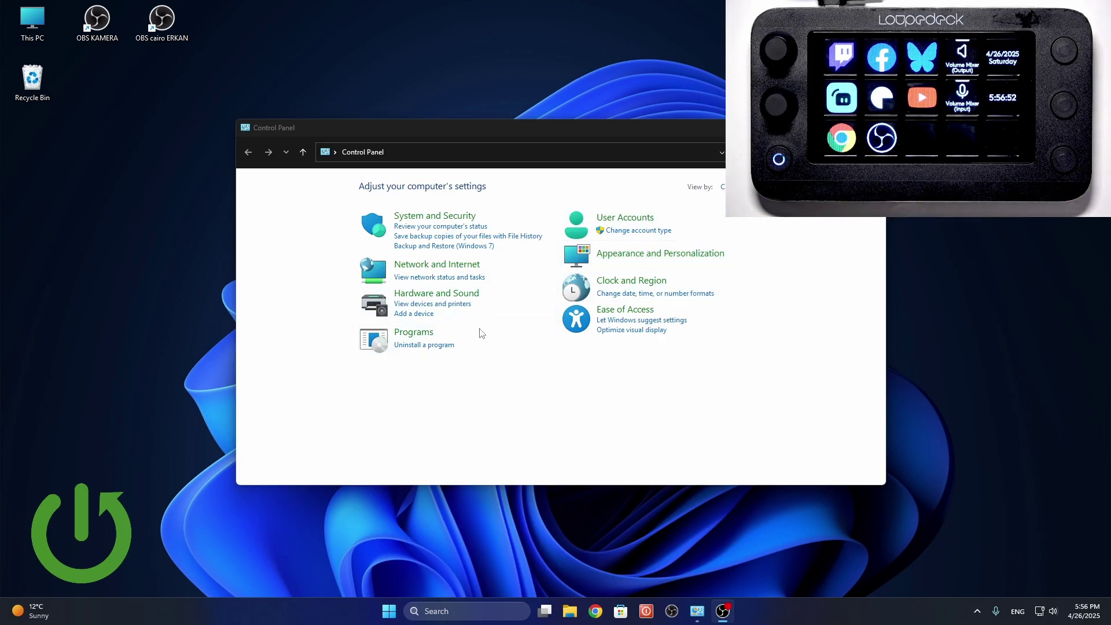
Reopen Control Panel and select Loupedeck in the installed programs list
key(alt+F4)
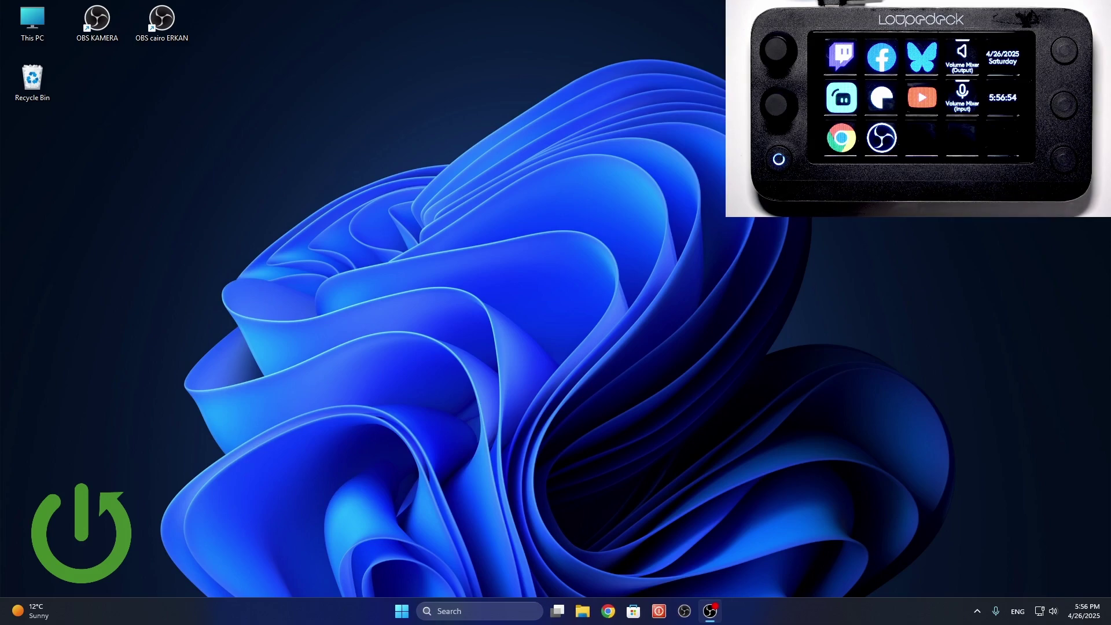
click(401, 610)
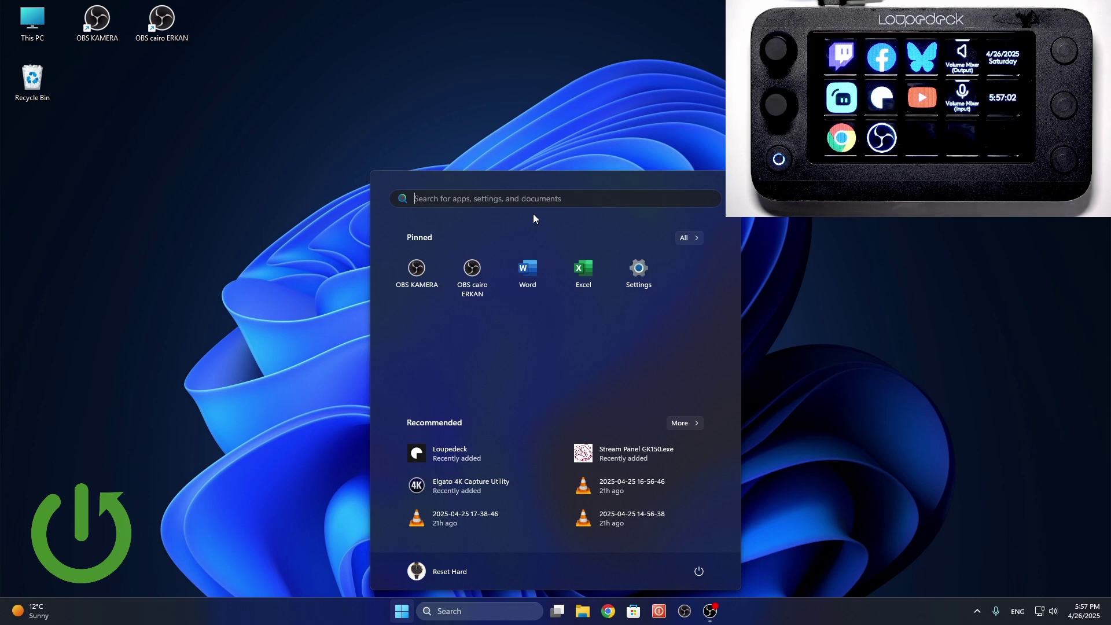
text(co)
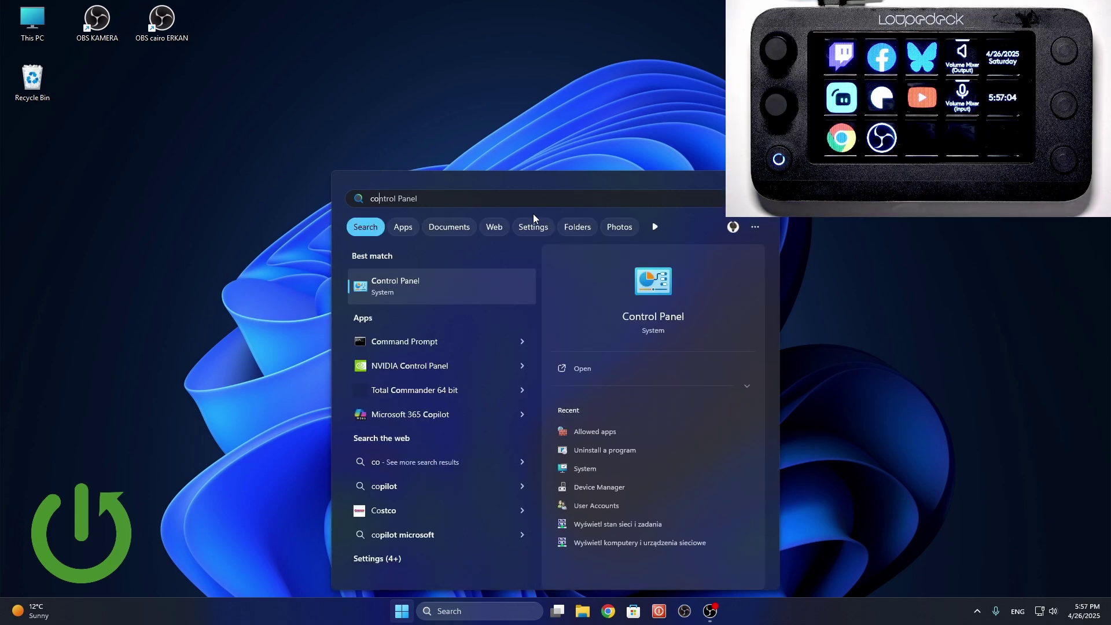
click(413, 286)
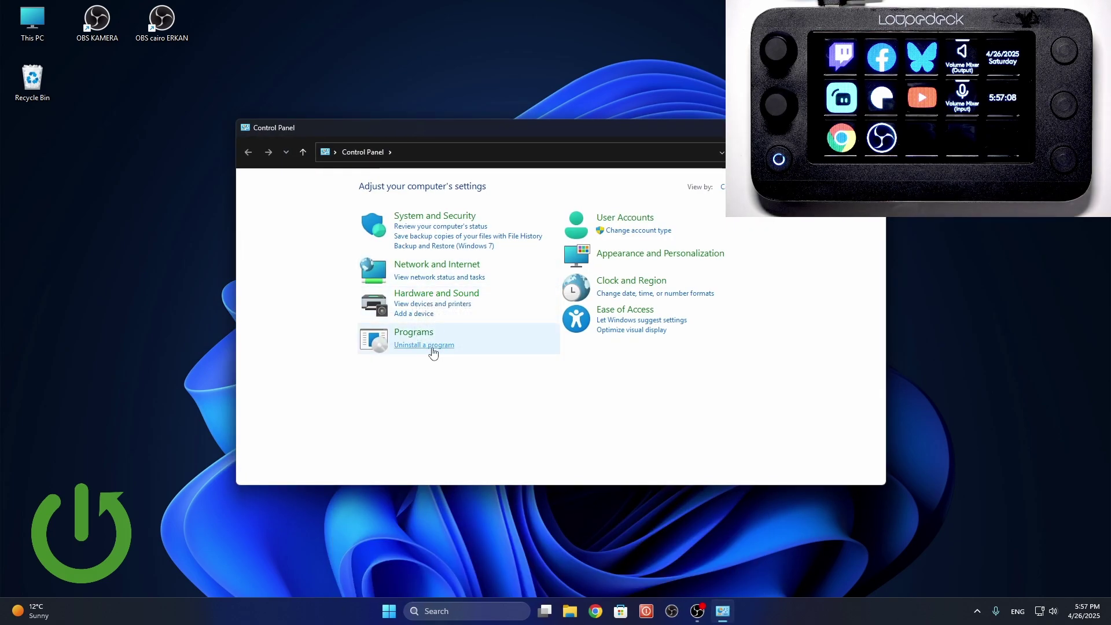
click(432, 345)
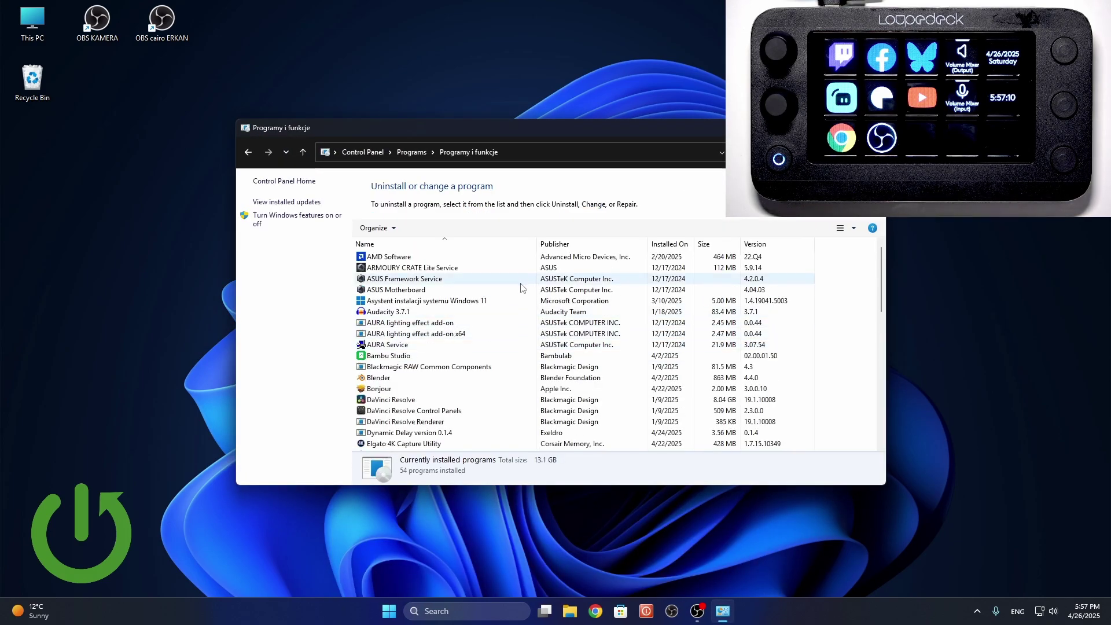
scroll(520, 288, down, 6)
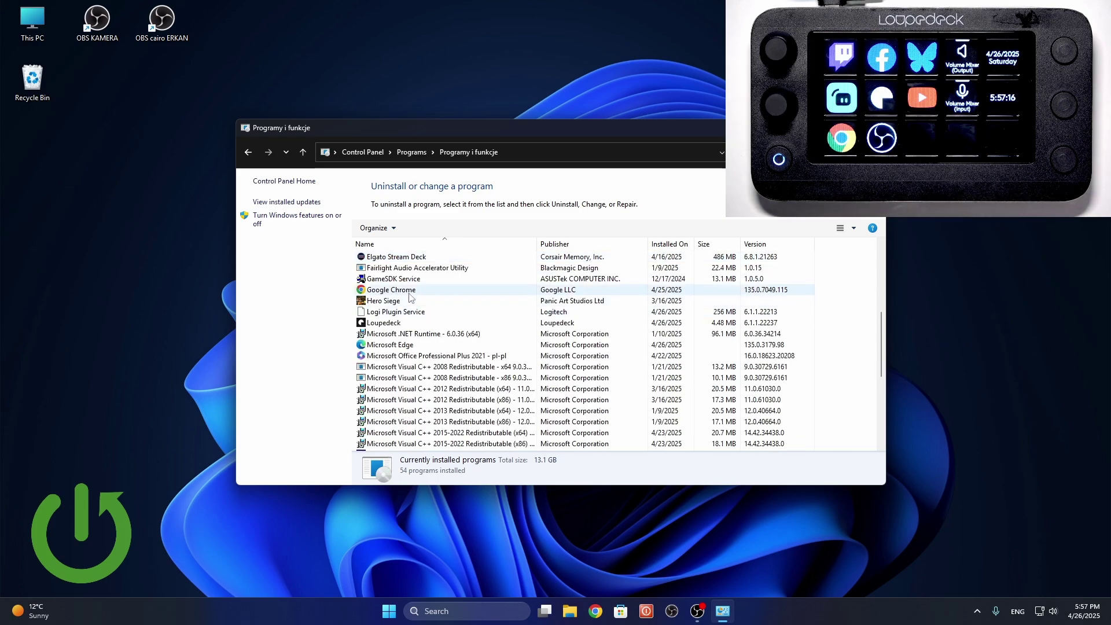
click(383, 322)
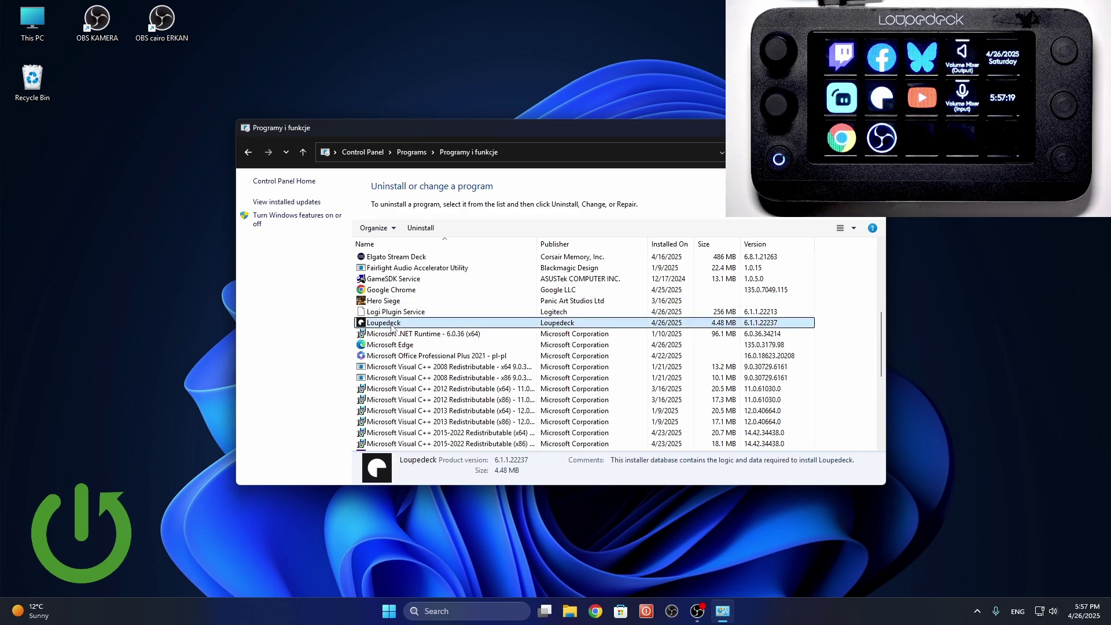
Uninstall Loupedeck and Logi Plugin Service, dismiss the error, and close Programs and Features
click(421, 228)
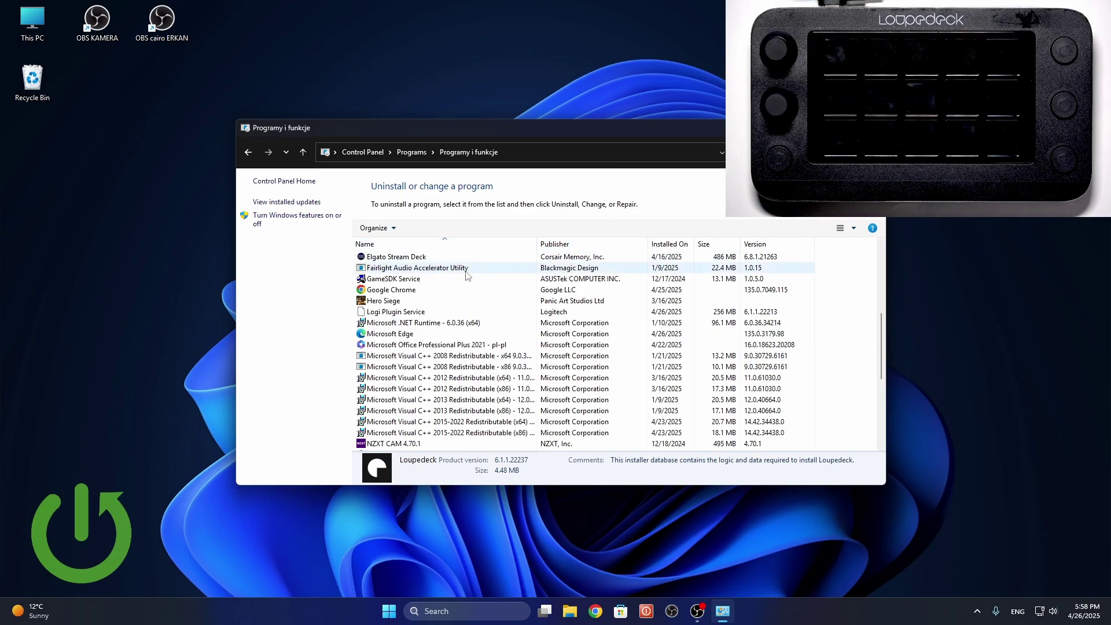
click(409, 314)
click(421, 228)
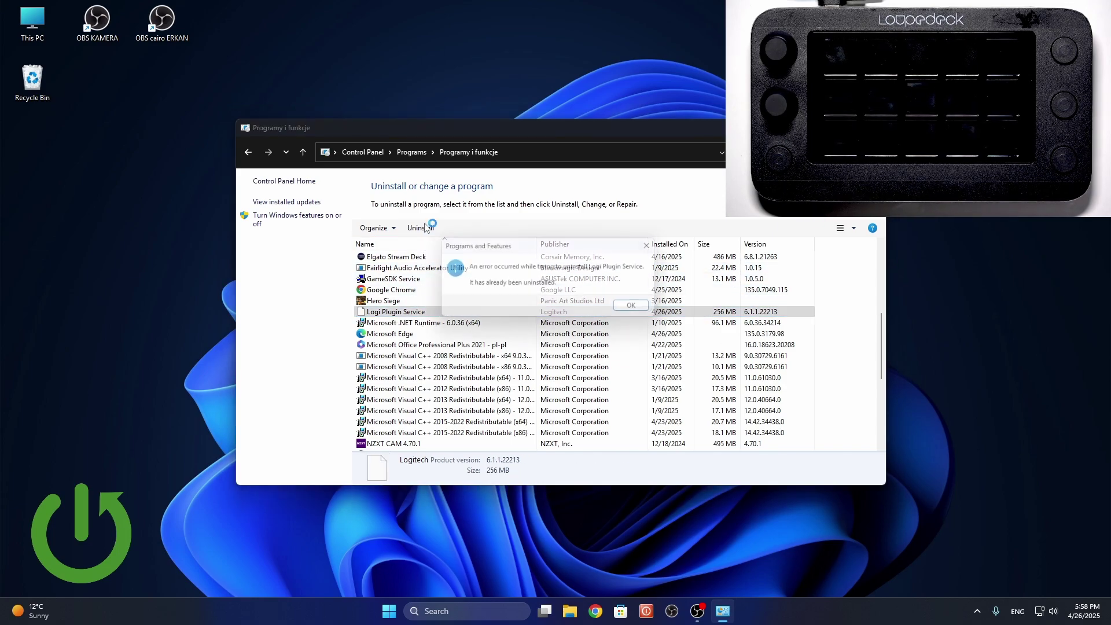
click(640, 310)
scroll(535, 320, down, 2)
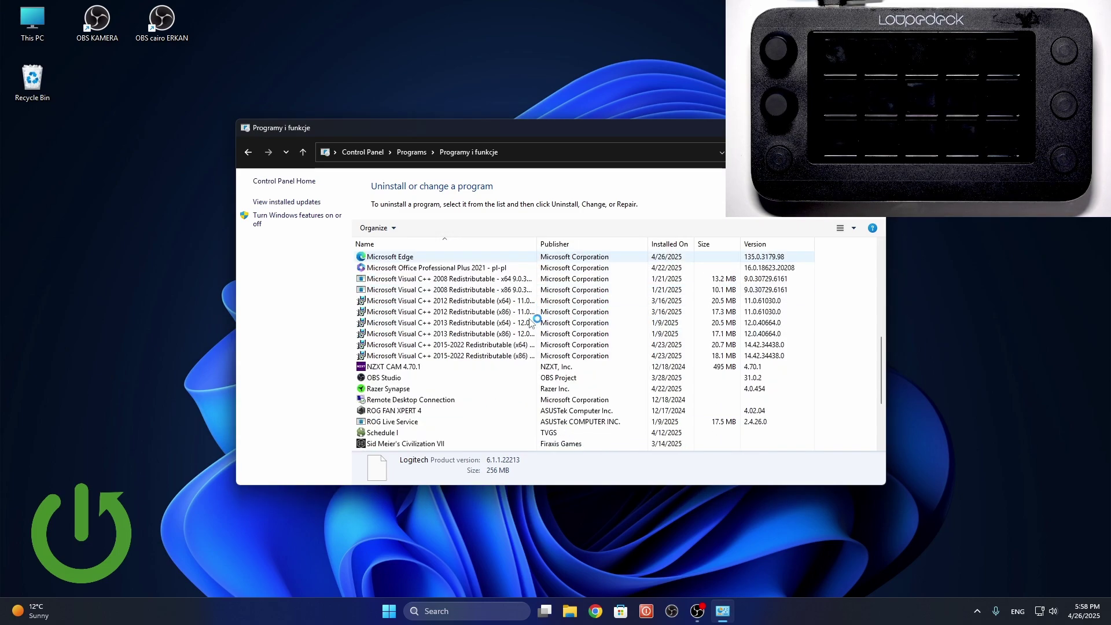
scroll(533, 320, down, 4)
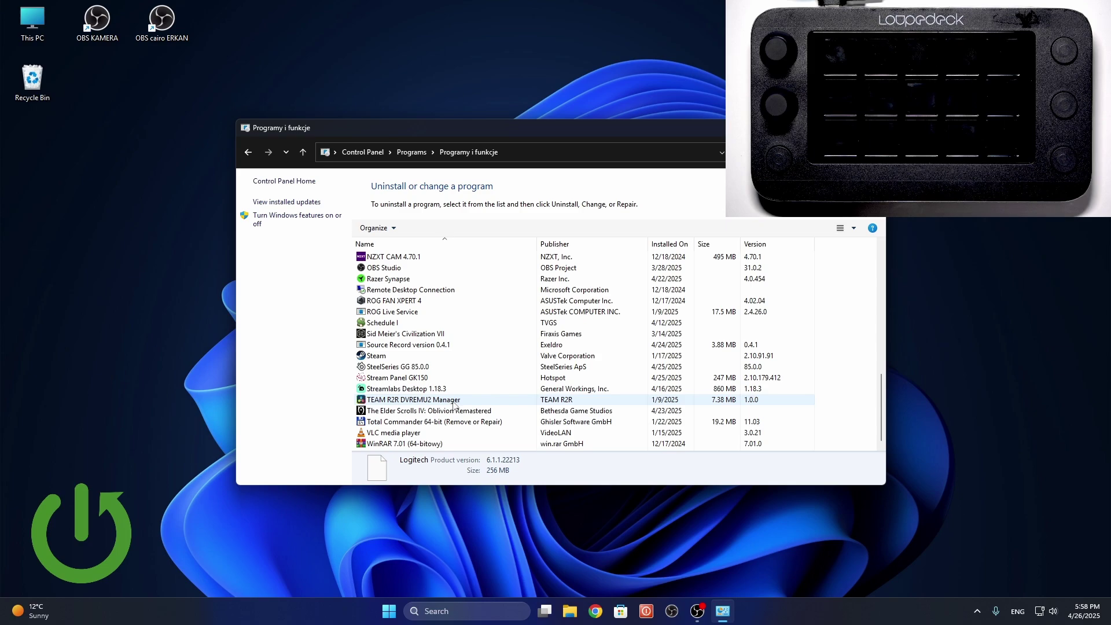
scroll(466, 389, up, 2)
scroll(466, 389, up, 12)
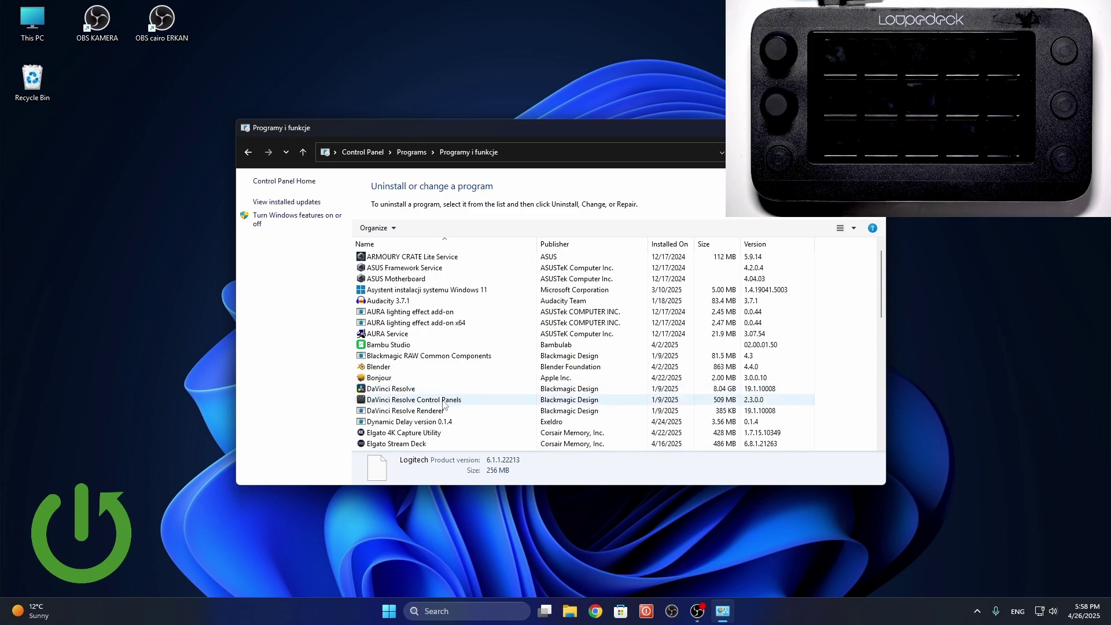
scroll(442, 405, up, 1)
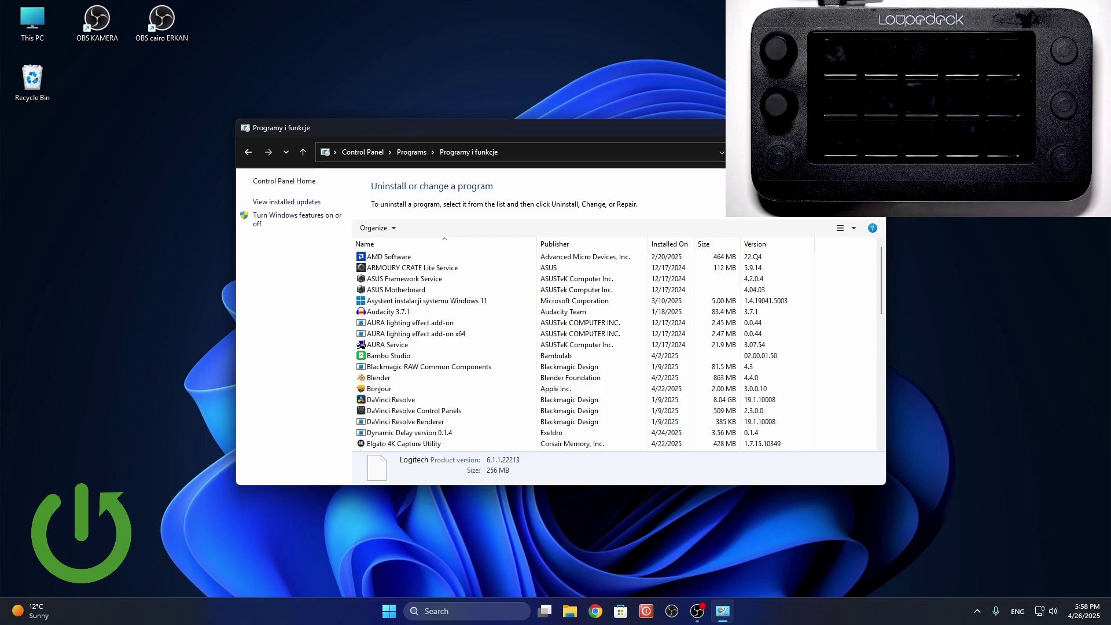
key(alt+F4)
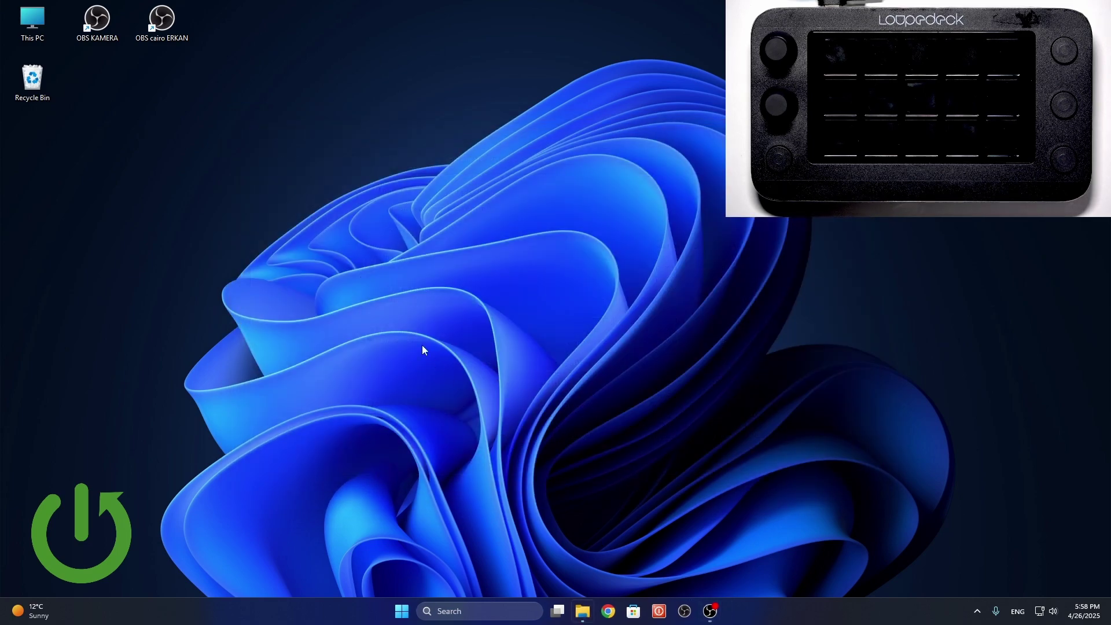
Run LoupedeckInstaller from Downloads, accept the EULA, and reinstall Loupedeck 6.1.1.22237
key(super+e)
click(119, 312)
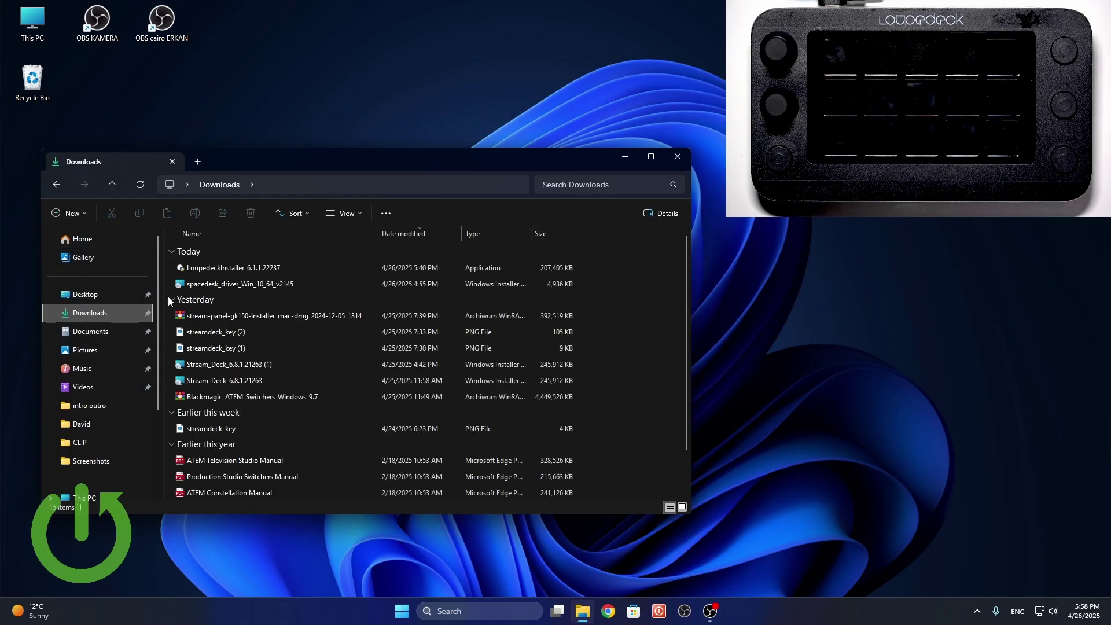
double_click(237, 268)
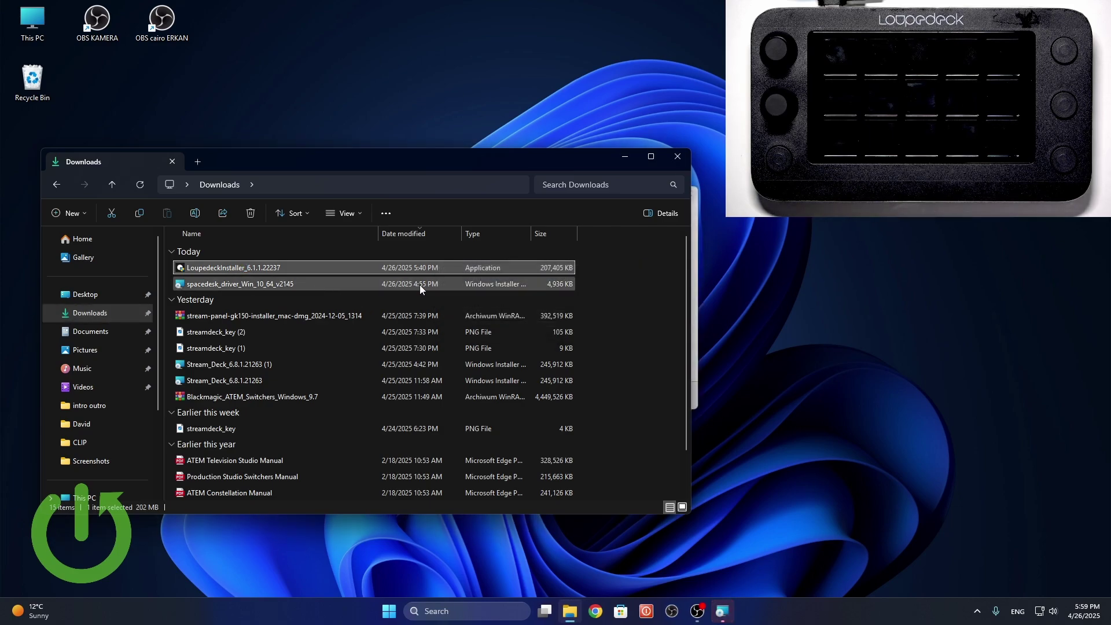
click(723, 611)
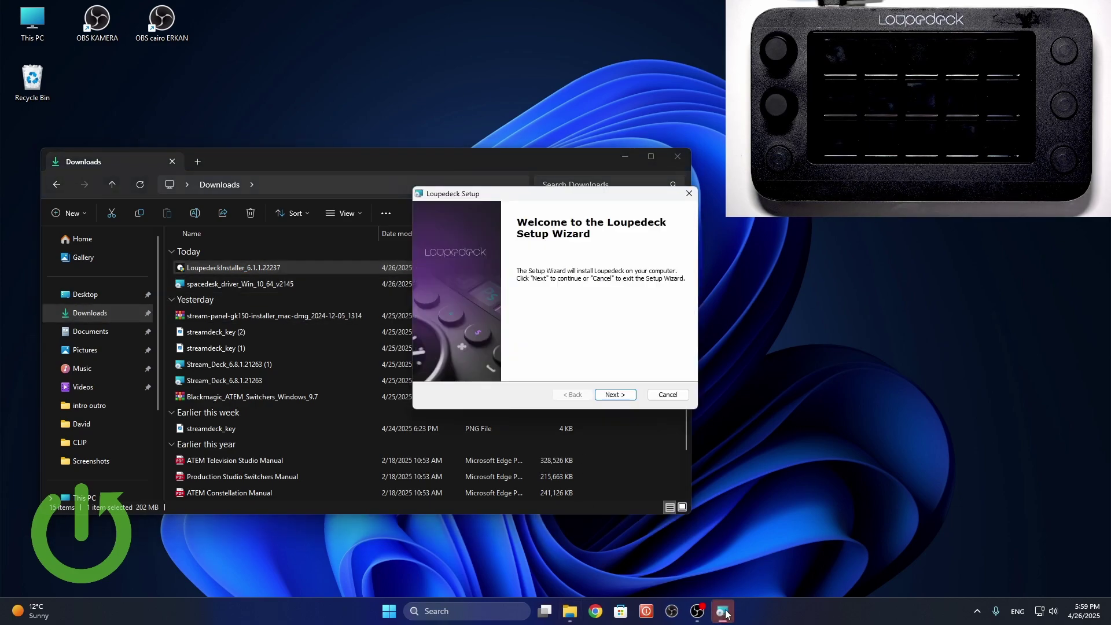
click(629, 396)
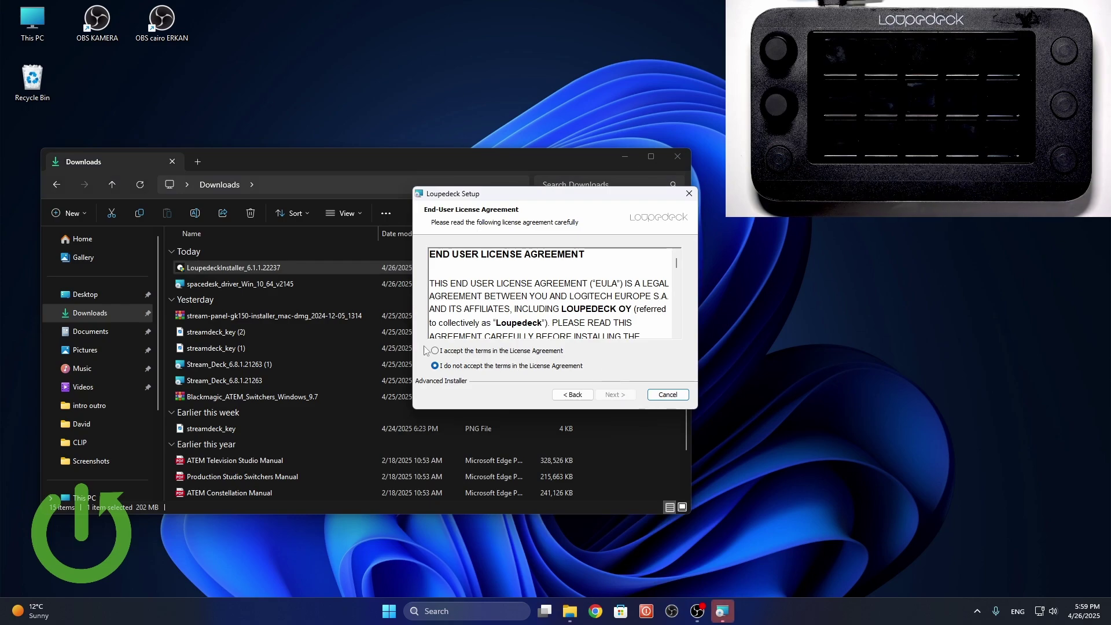
click(434, 351)
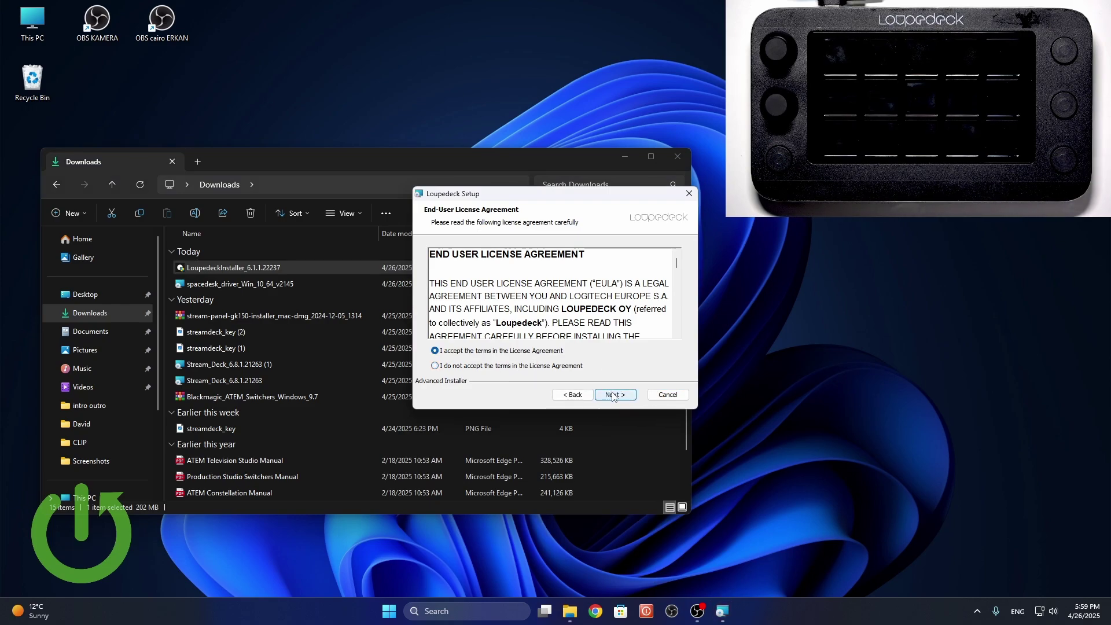
click(613, 395)
click(612, 394)
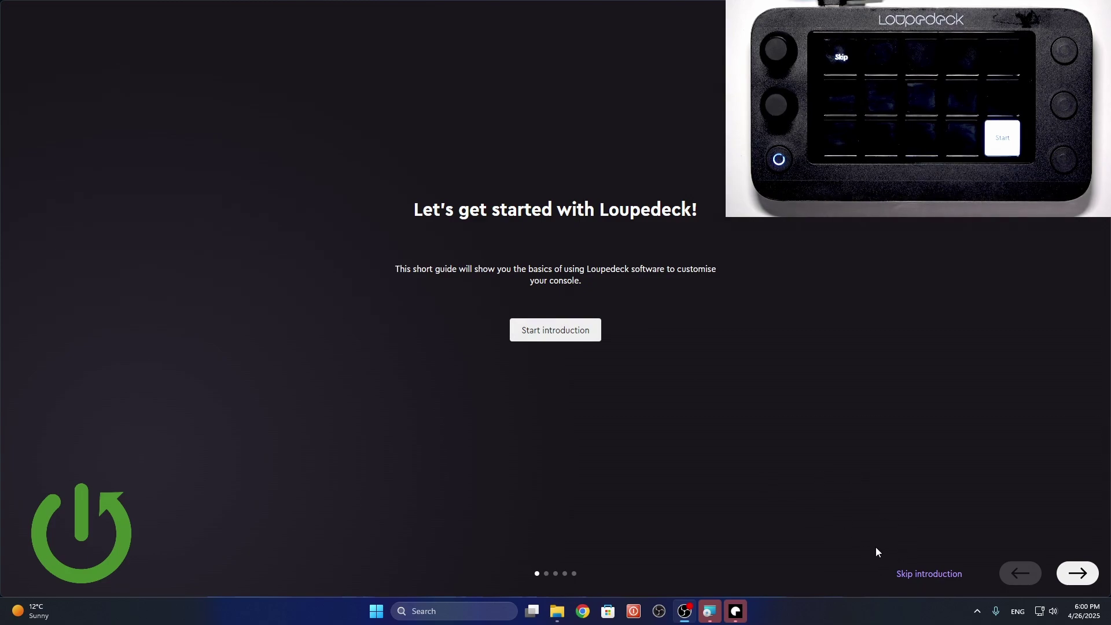
Skip the introduction guide and close the 'Are you ready to get started?' popup
click(923, 573)
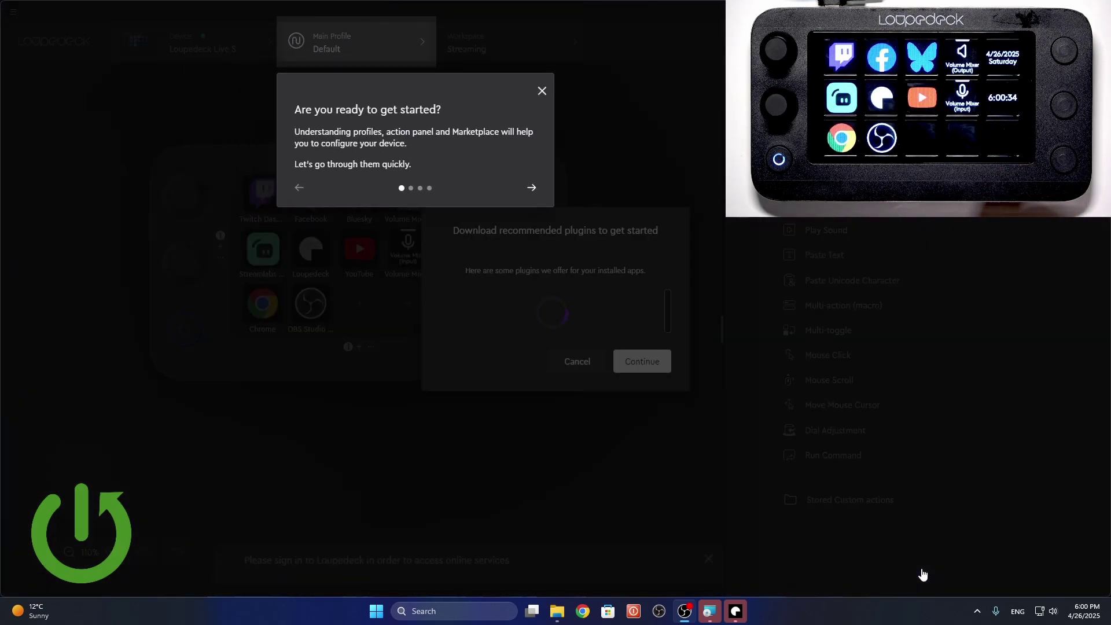
click(542, 91)
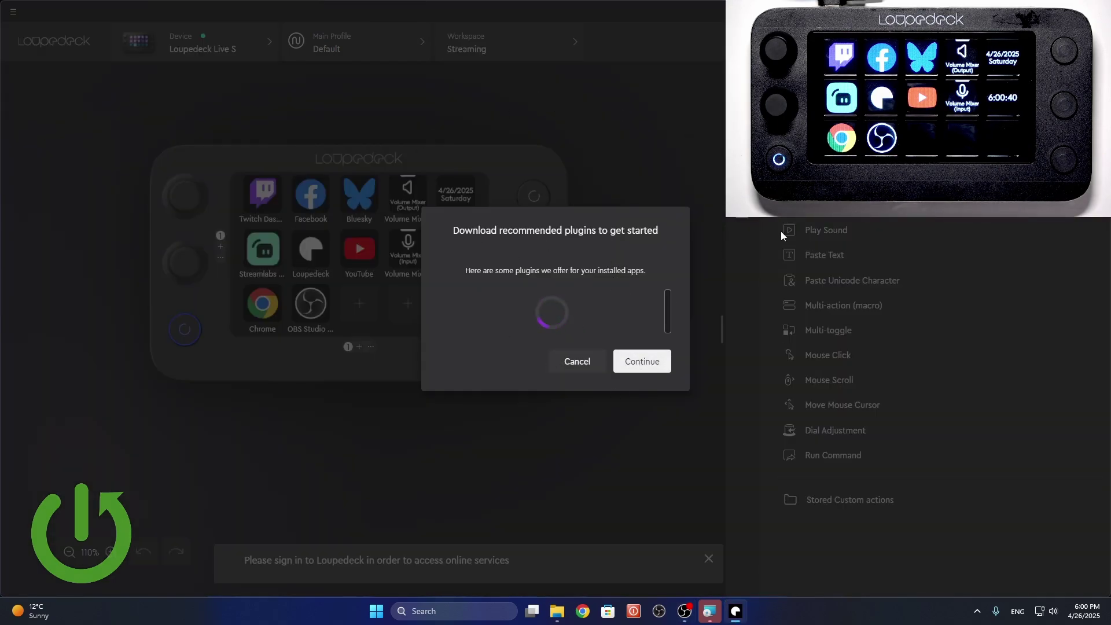
Dismiss the recommended plugins prompt, check the Device list shows Live S, and open the profile list
click(630, 362)
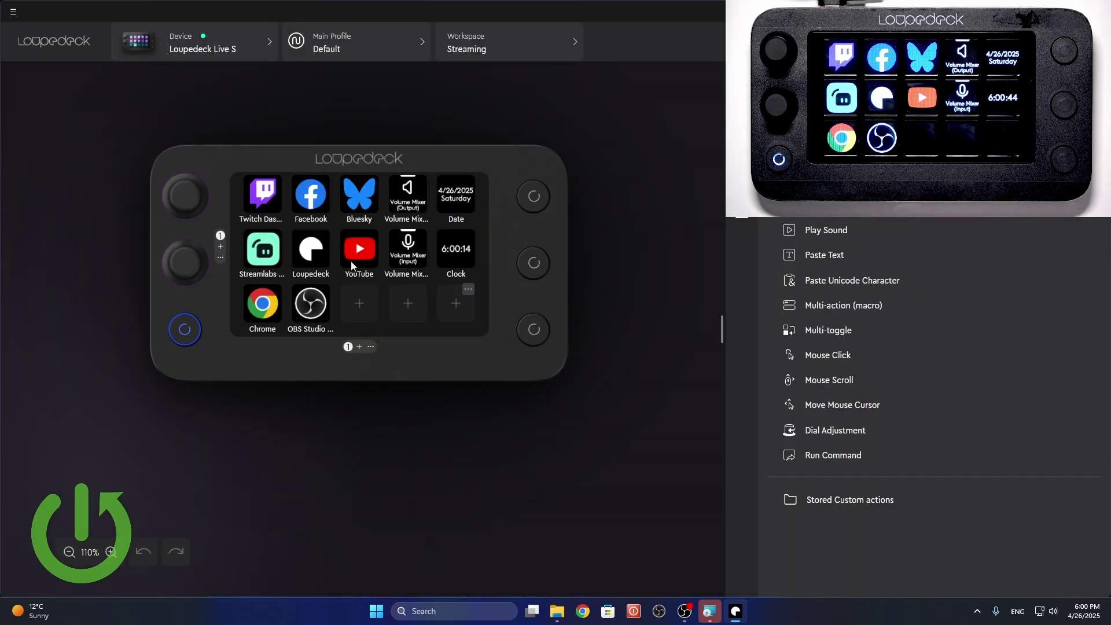
click(225, 50)
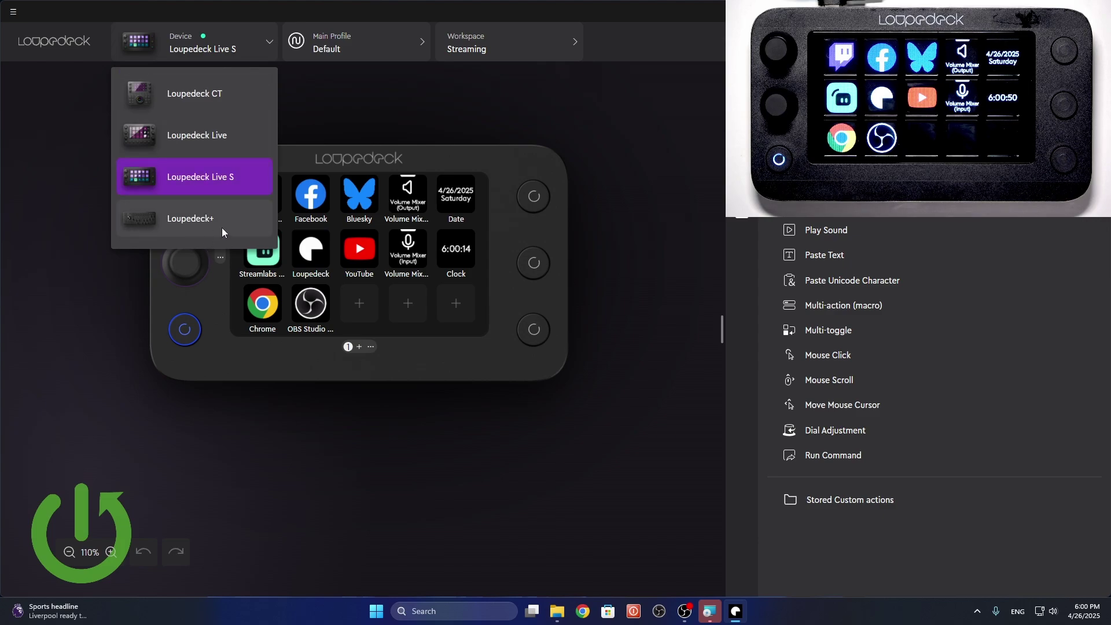
click(226, 48)
click(344, 43)
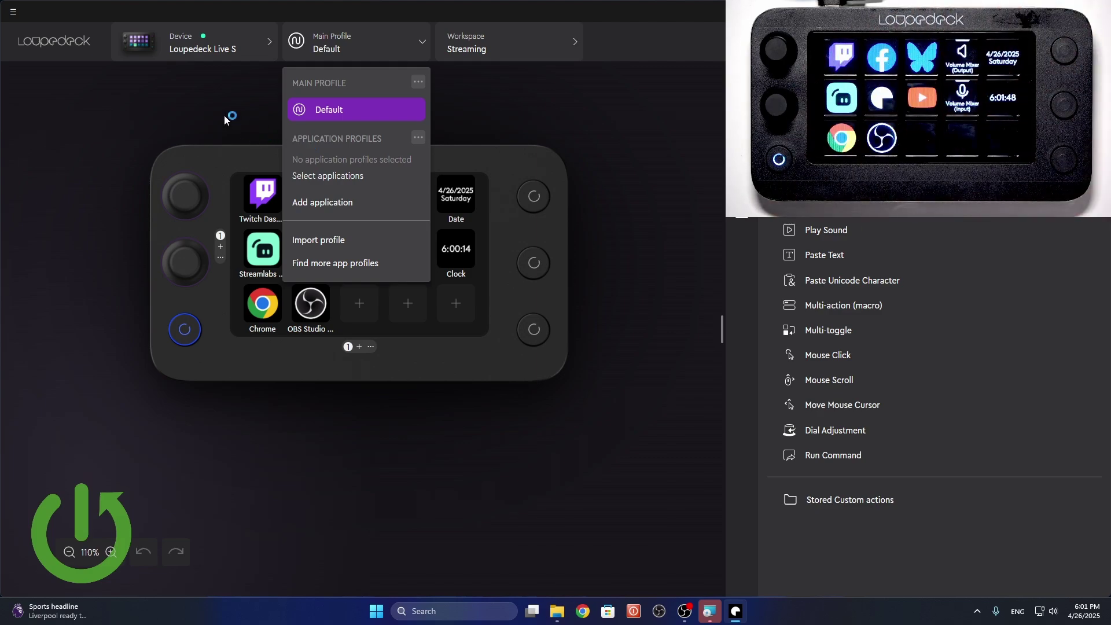
Close the profile list, then open and close the Workspace list, keeping Streaming
click(364, 57)
click(518, 56)
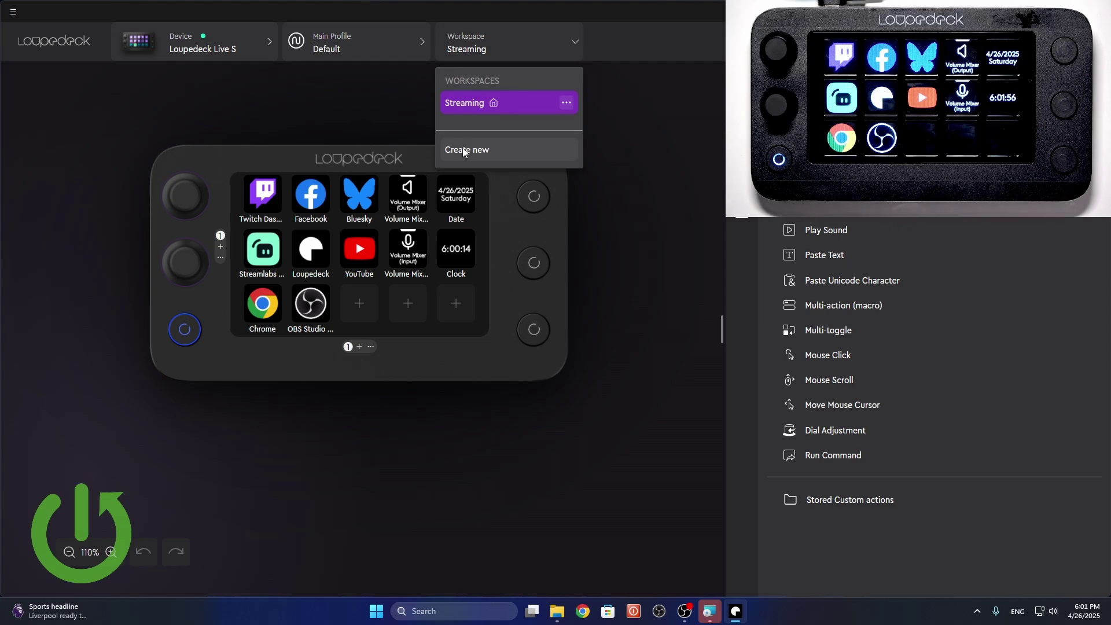
click(364, 110)
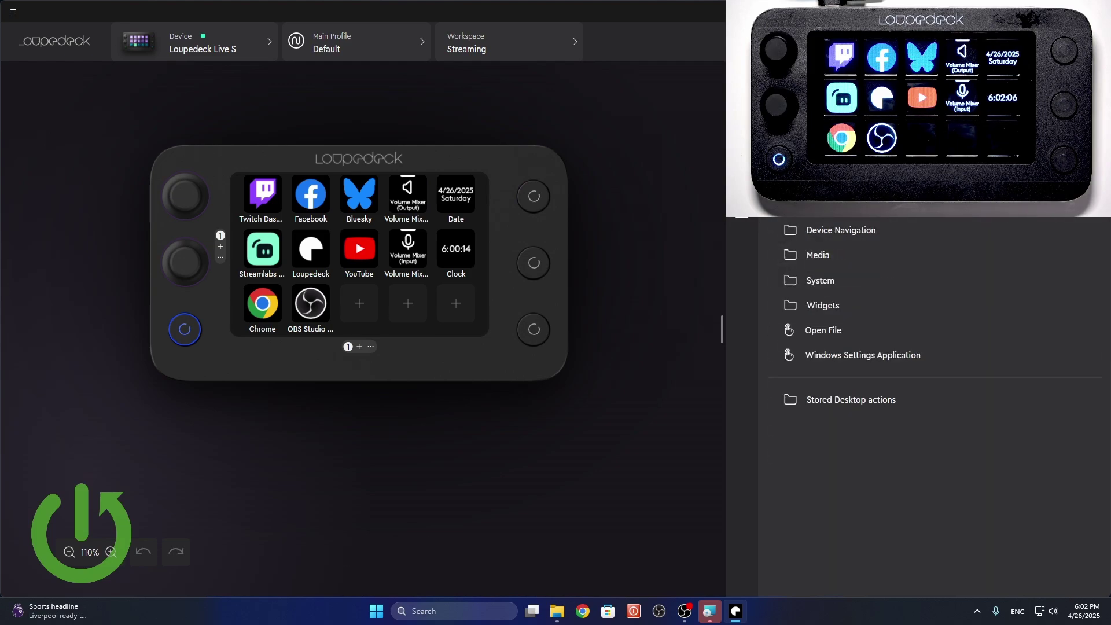
click(746, 220)
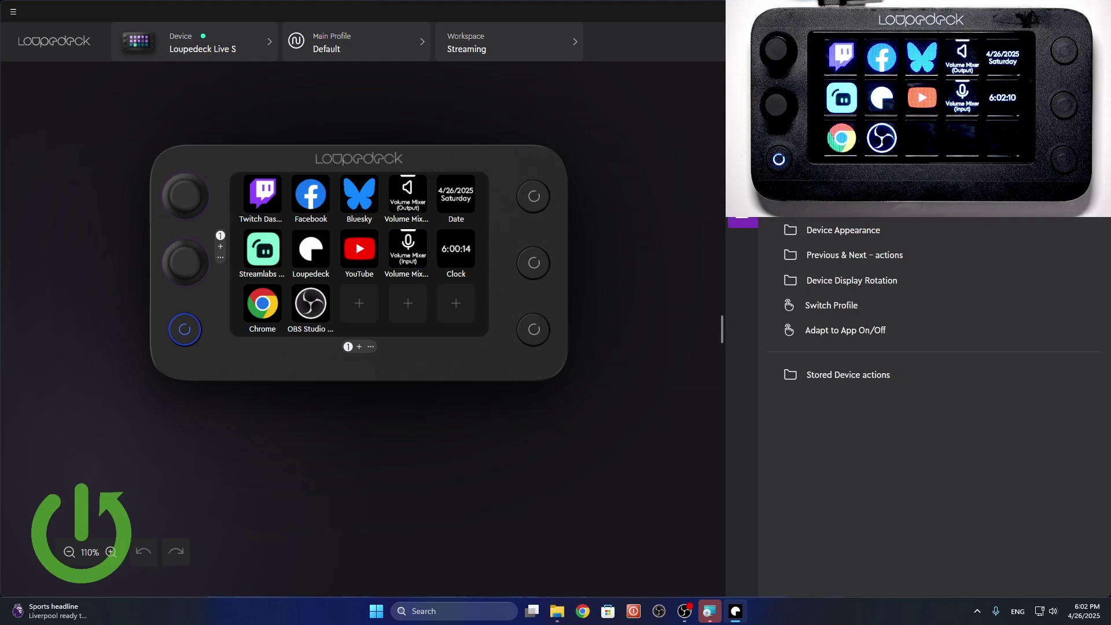
click(742, 191)
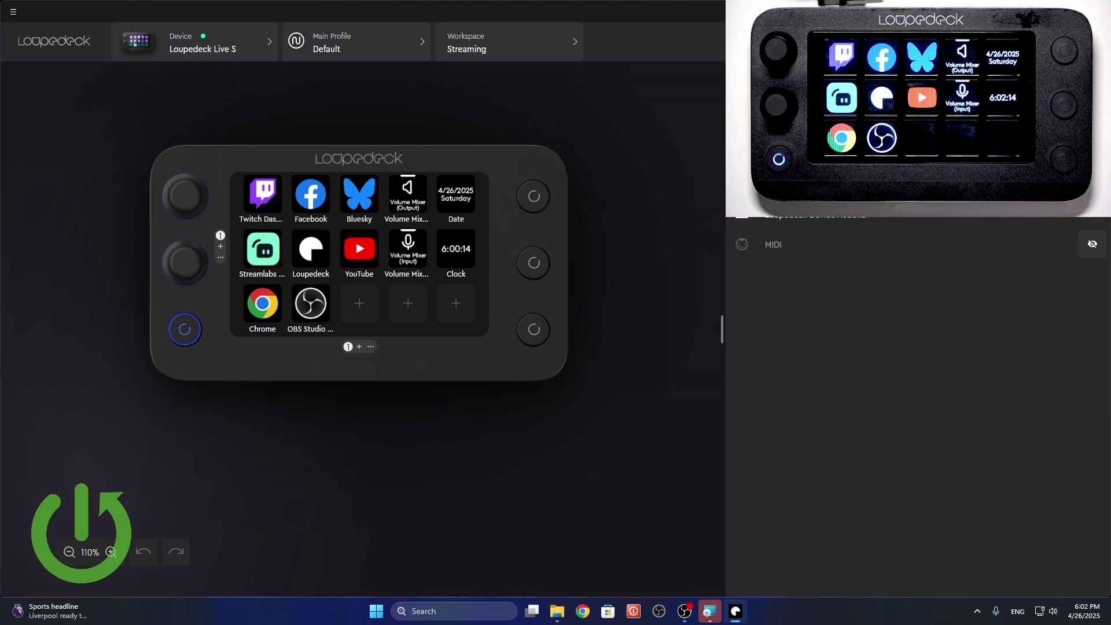
click(742, 191)
click(743, 162)
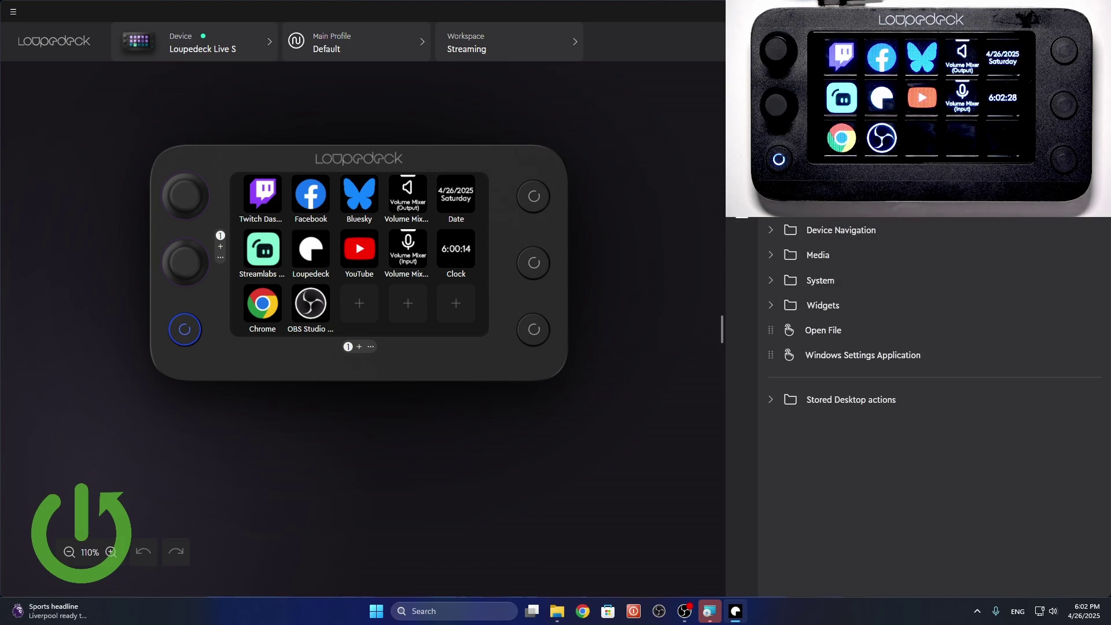
scroll(934, 370, up, 5)
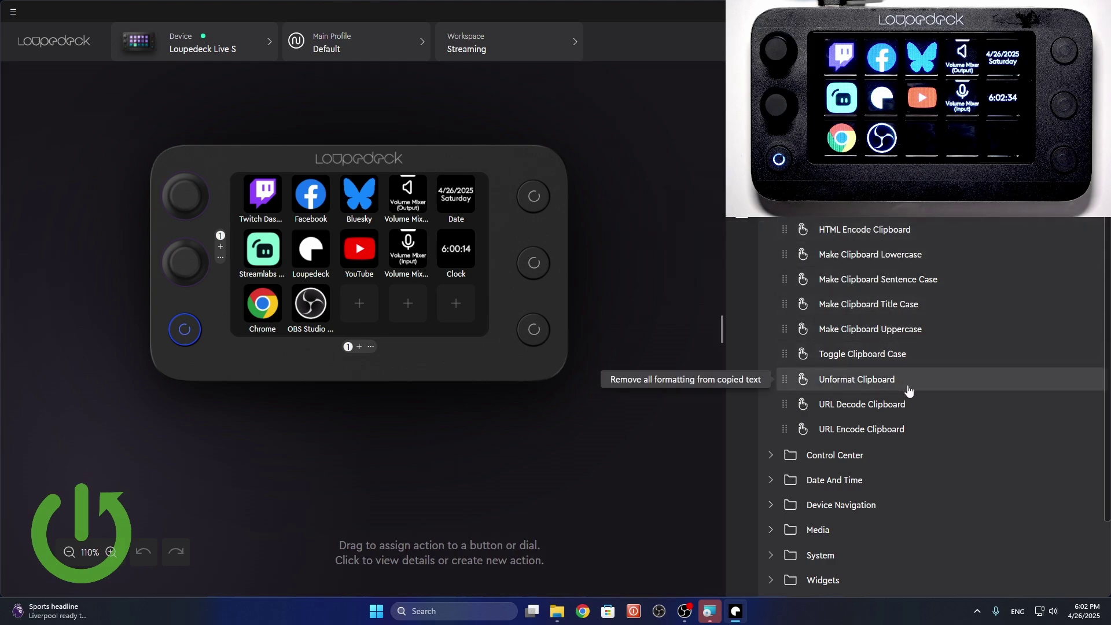
click(810, 458)
scroll(827, 434, down, 4)
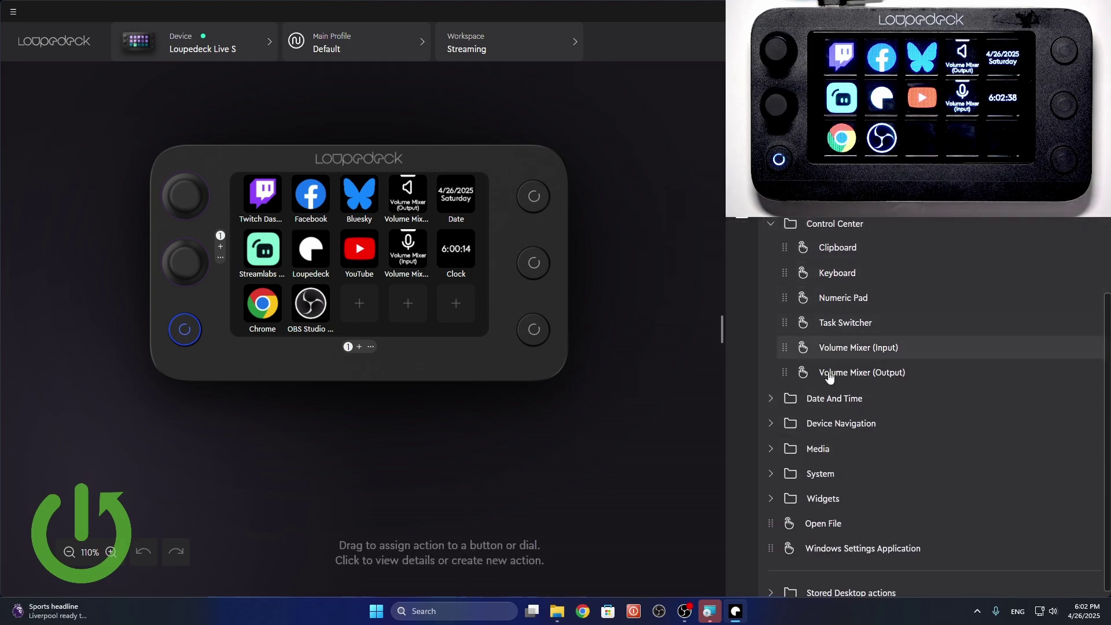
click(784, 399)
scroll(835, 415, down, 1)
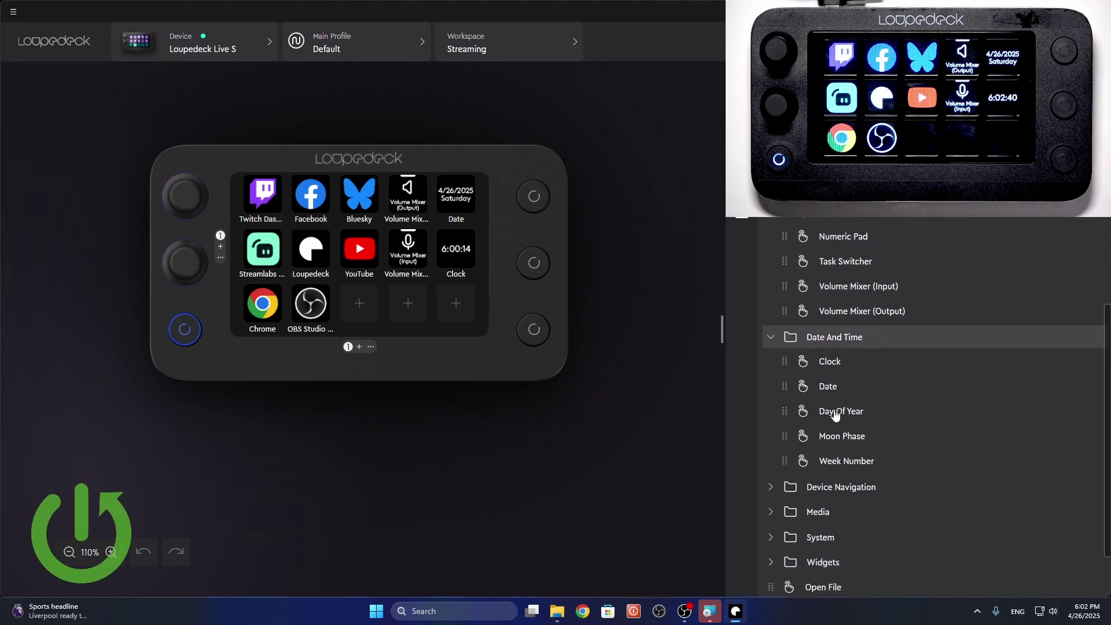
scroll(835, 414, down, 1)
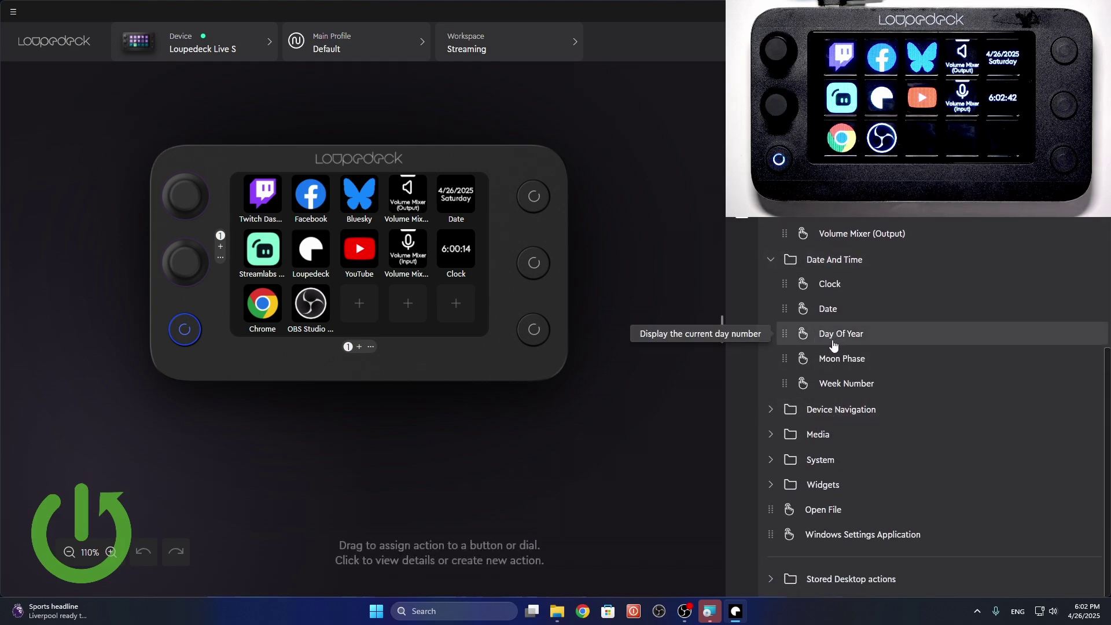
click(770, 409)
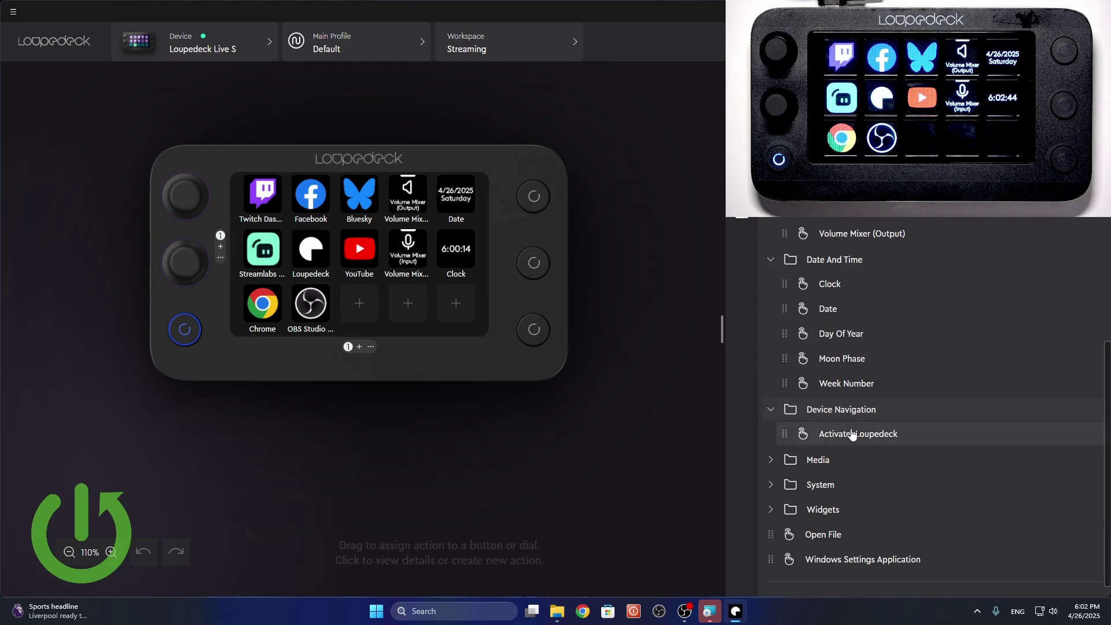
click(770, 459)
scroll(856, 492, down, 1)
scroll(856, 492, down, 3)
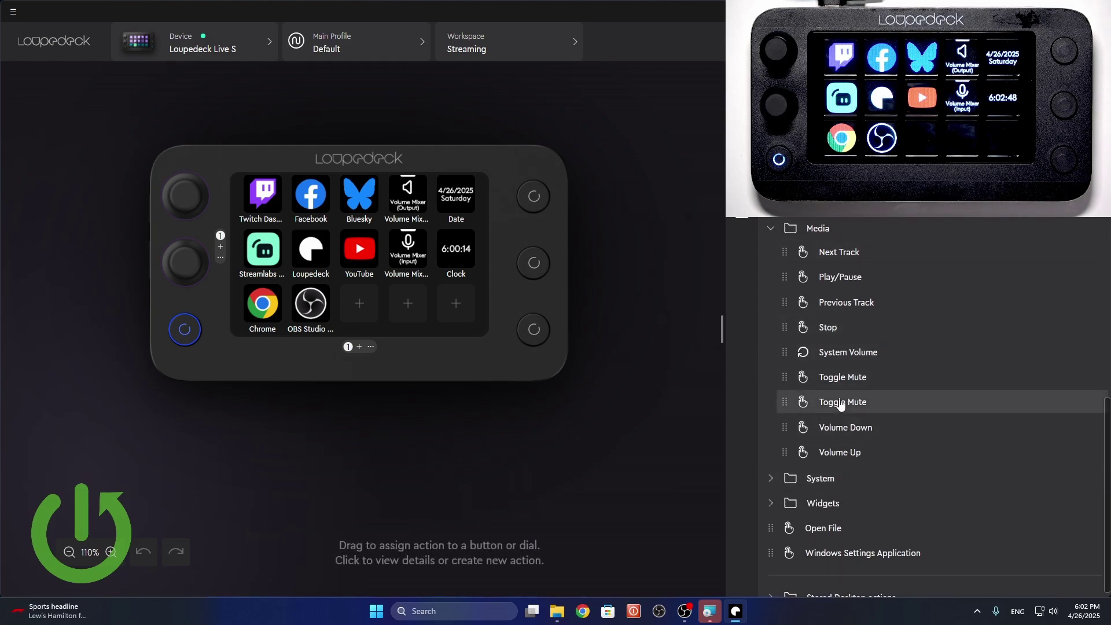
click(771, 478)
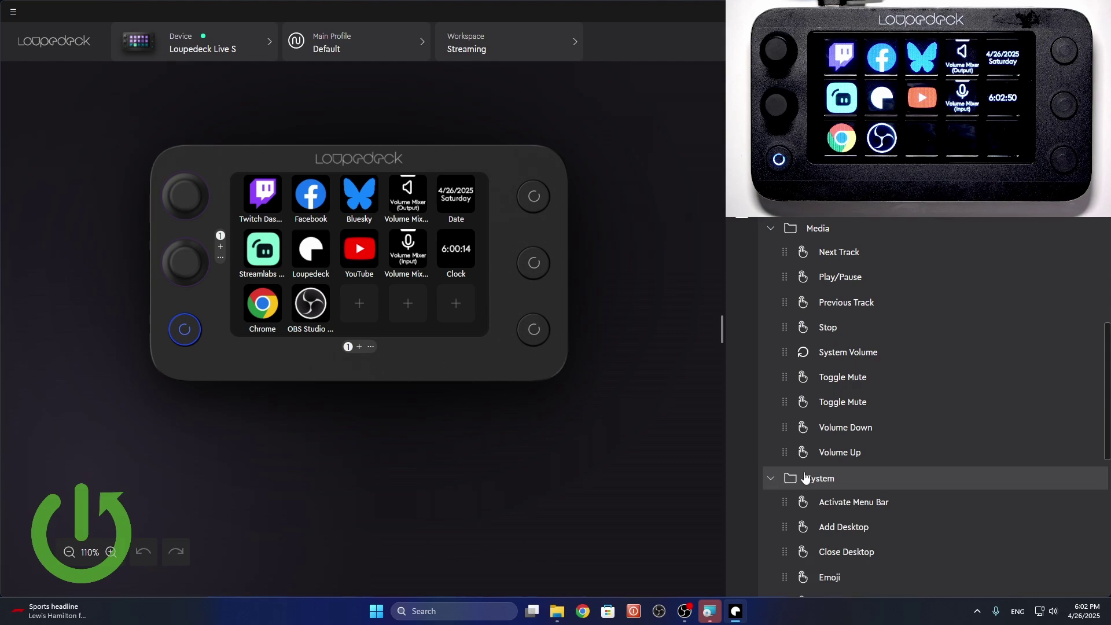
scroll(808, 473, down, 3)
scroll(827, 463, down, 4)
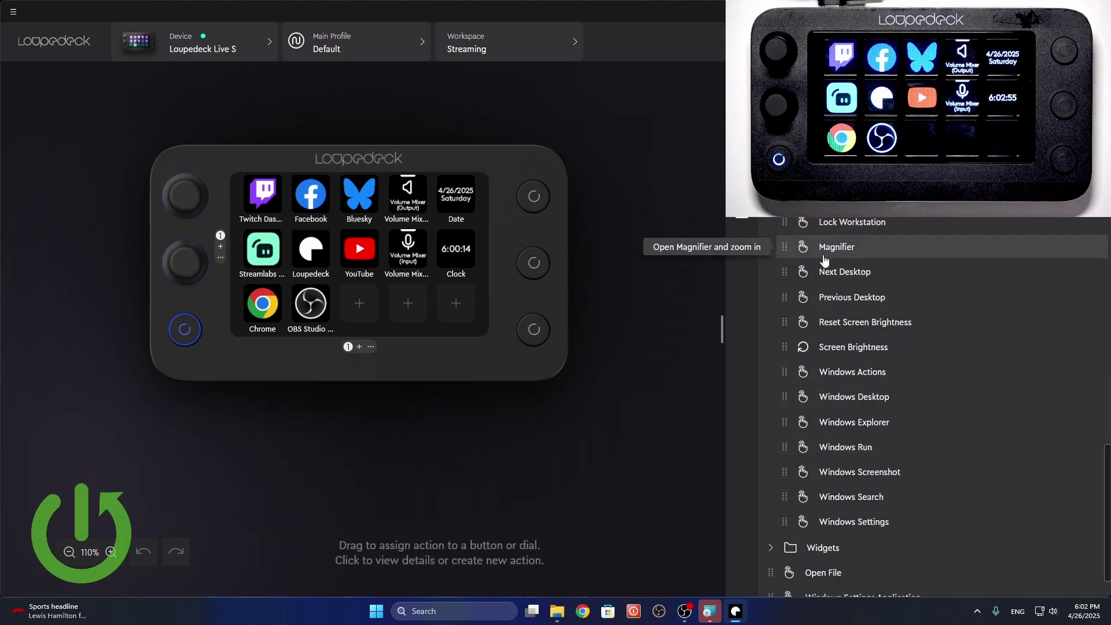
click(775, 547)
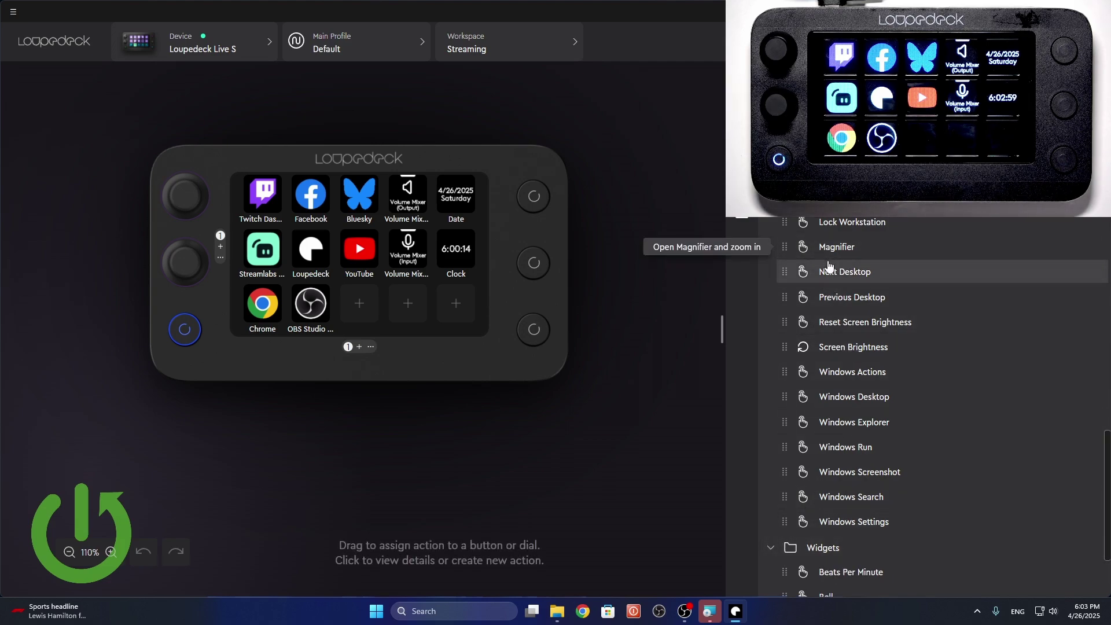
scroll(829, 265, up, 15)
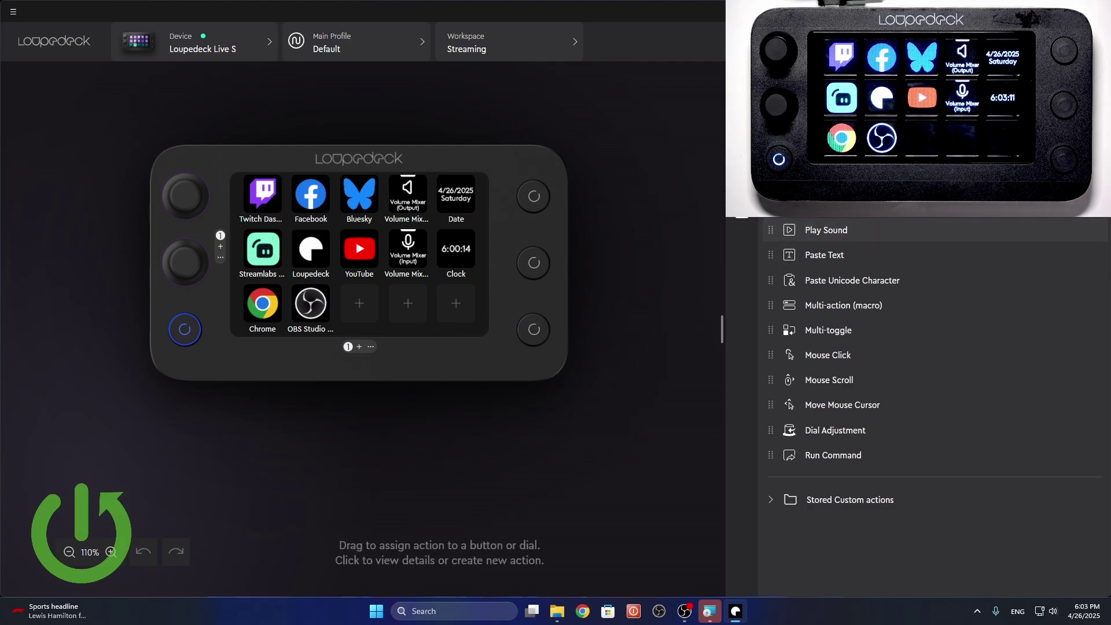
scroll(842, 313, down, 10)
scroll(867, 427, down, 15)
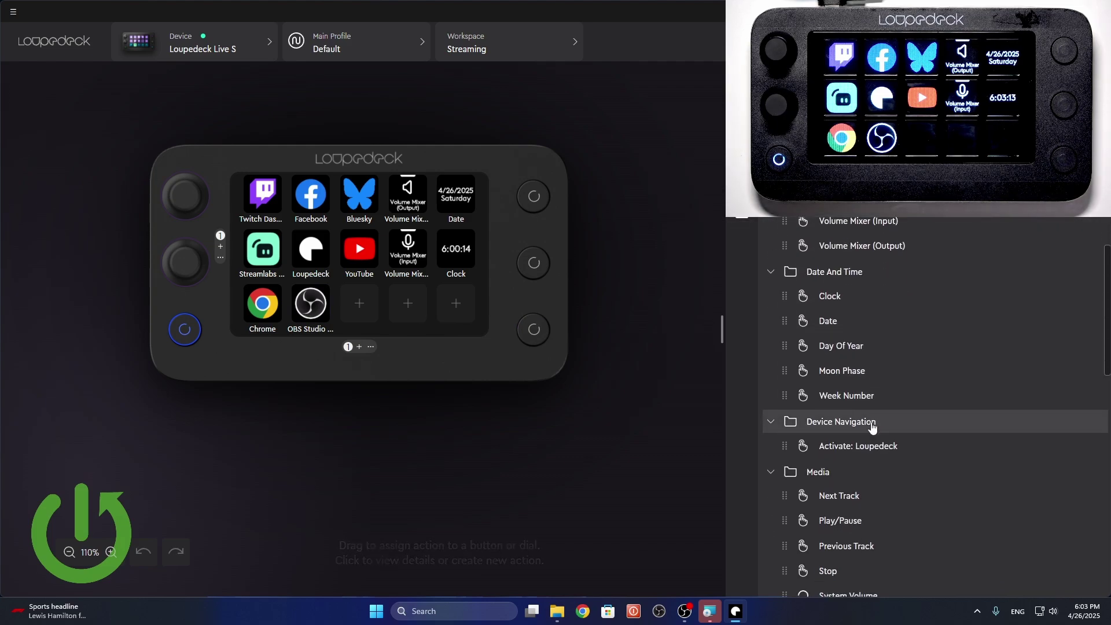
scroll(876, 427, down, 3)
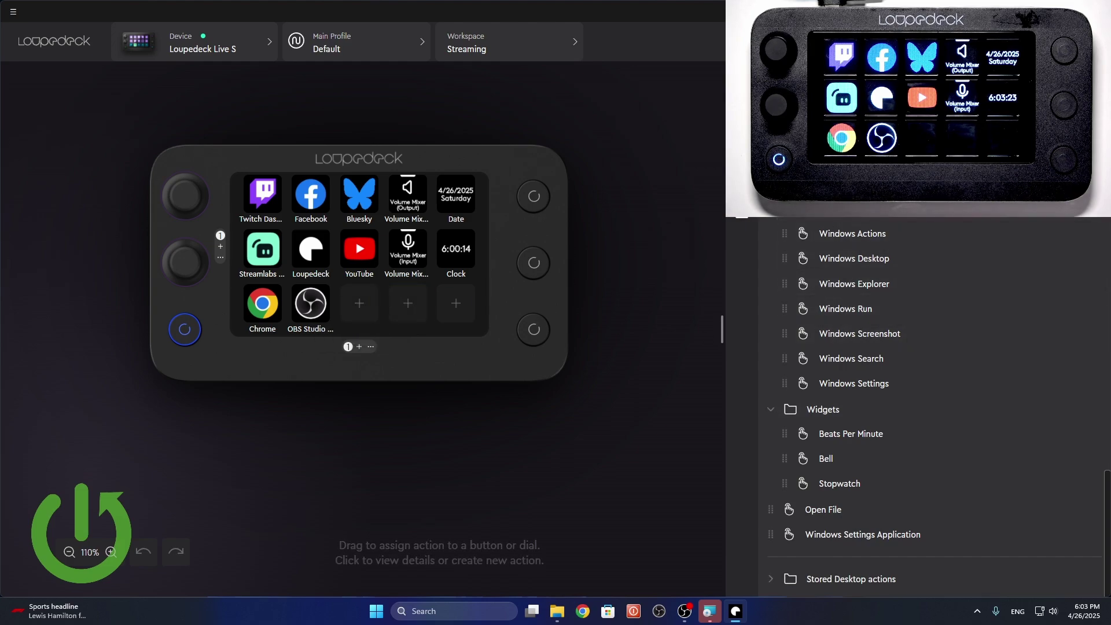
Show the Device Appearance actions, such as Device Backlight and LED Brightness, in the device actions list
click(739, 220)
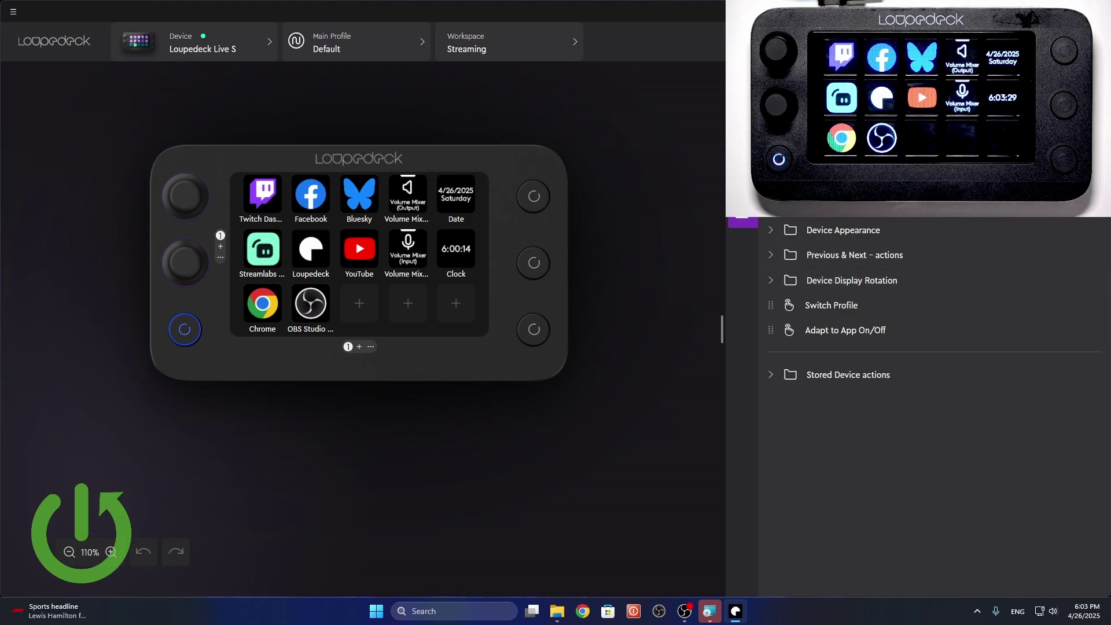
click(845, 230)
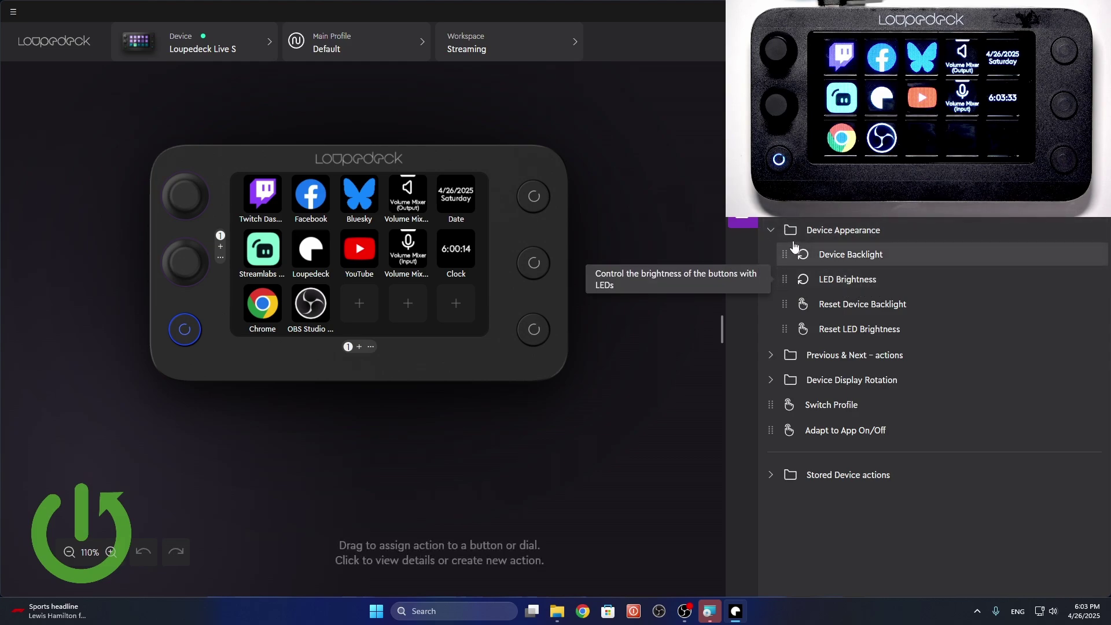
scroll(934, 363, up, 1)
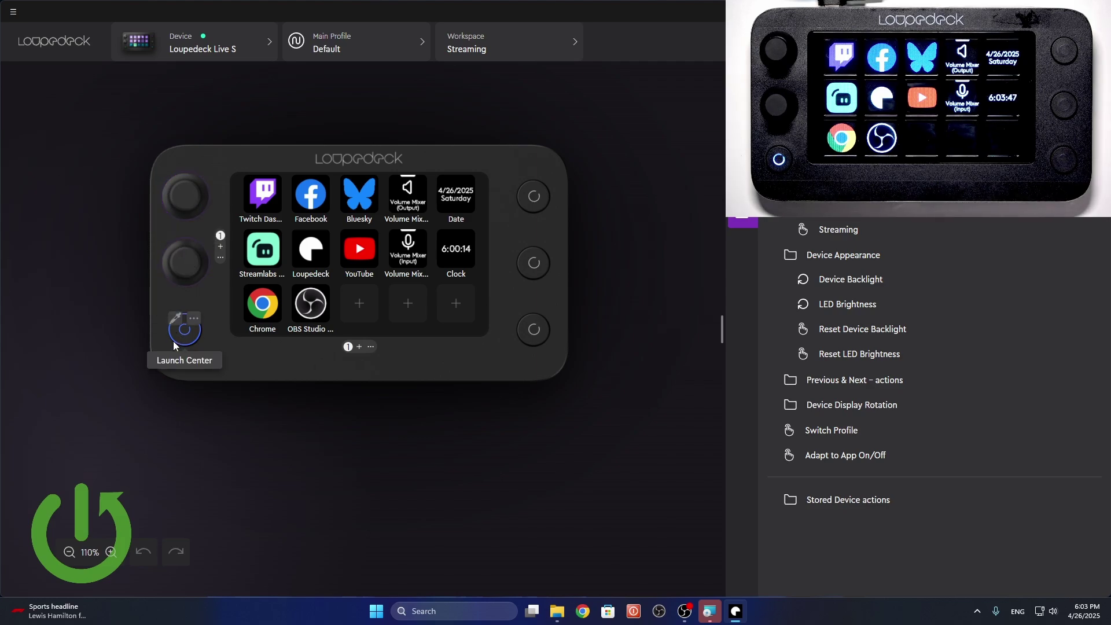
Set the round button's LED colour to red in Button Color
click(176, 319)
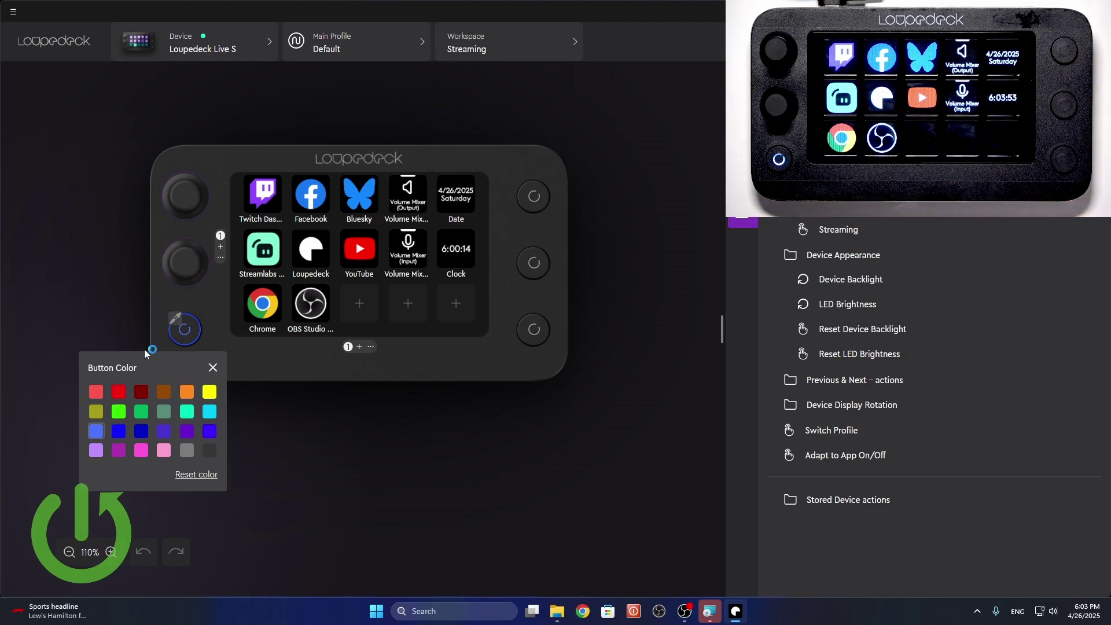
click(118, 398)
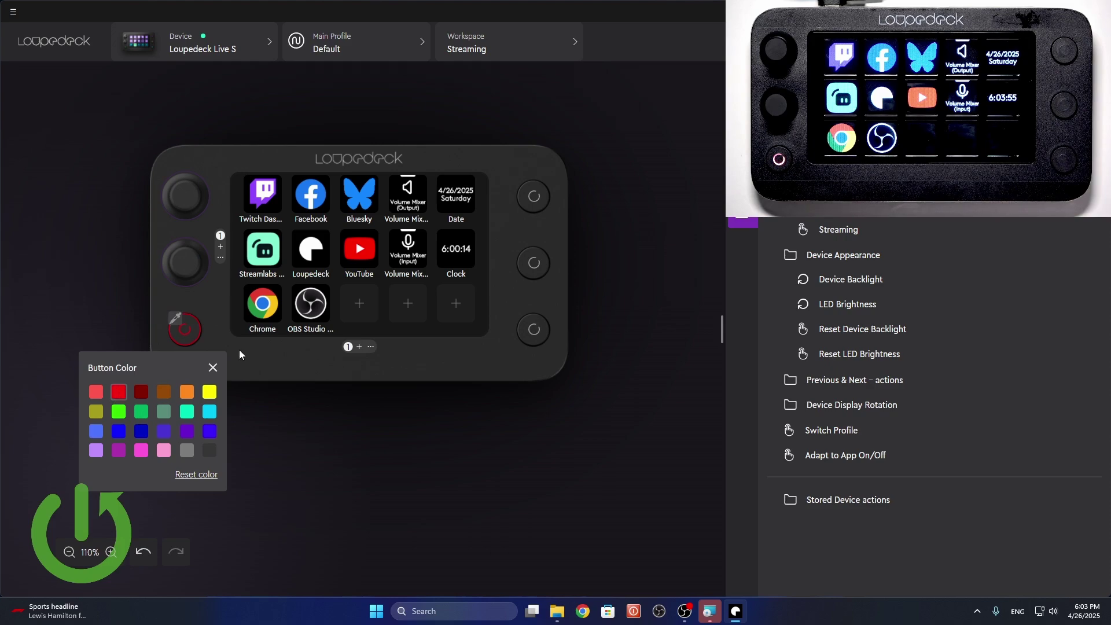
click(212, 368)
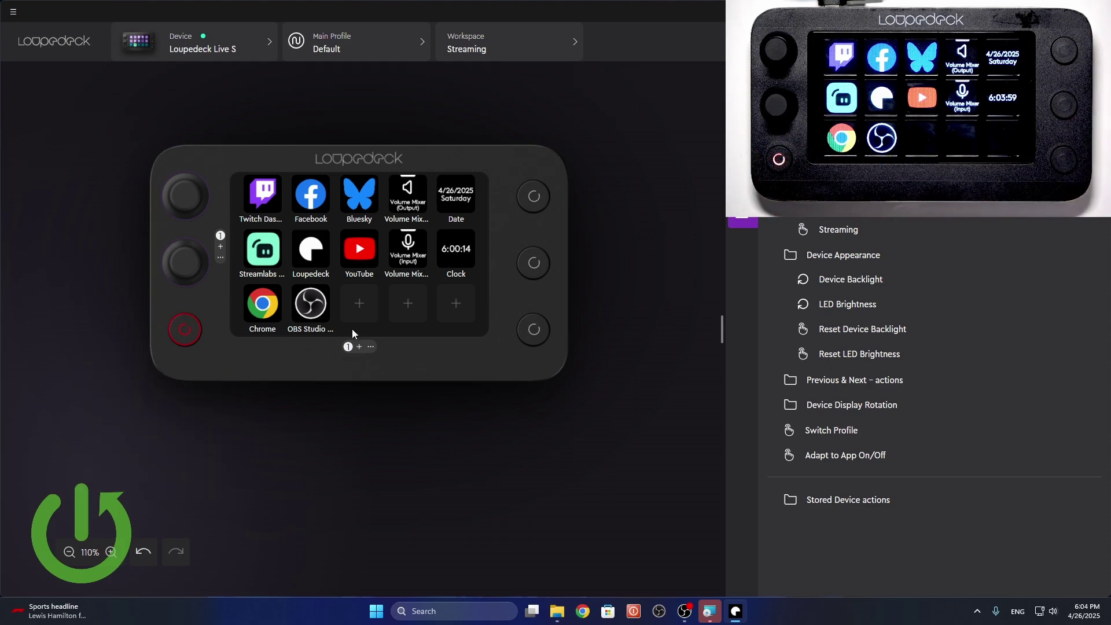
Add Touch Page 2, return to page 1, and assign the top-right round button to Touch Page (2)
click(359, 347)
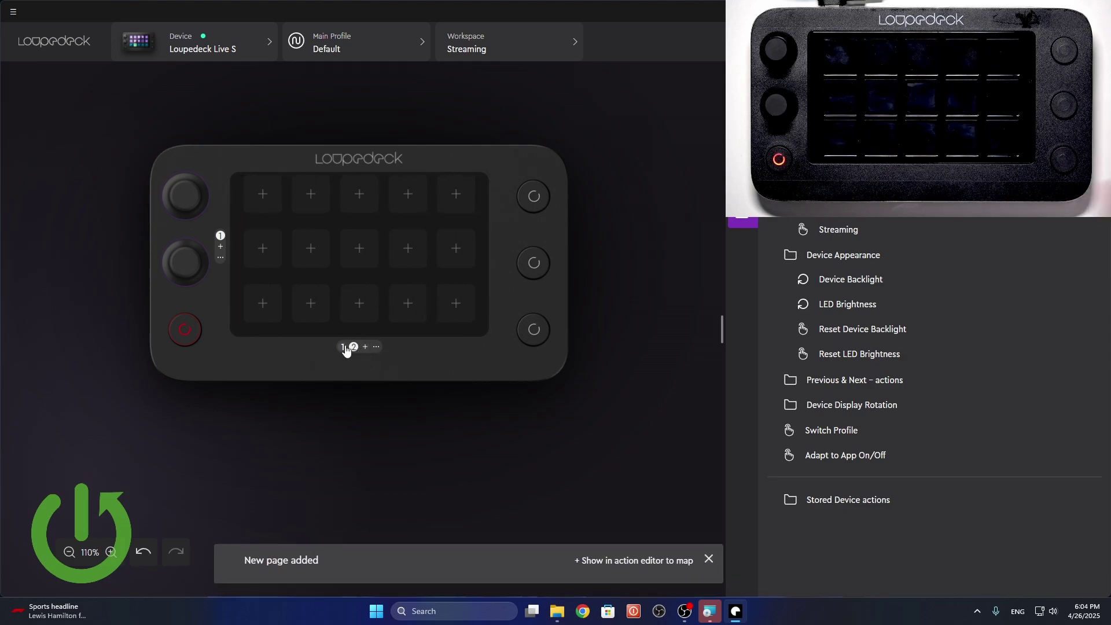
click(343, 348)
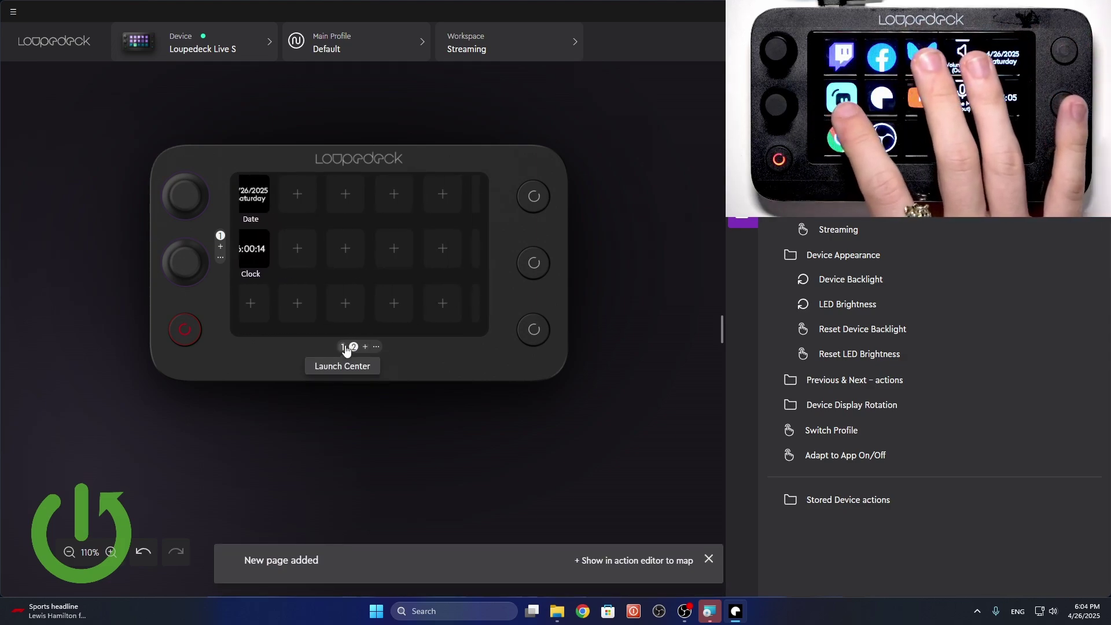
click(535, 198)
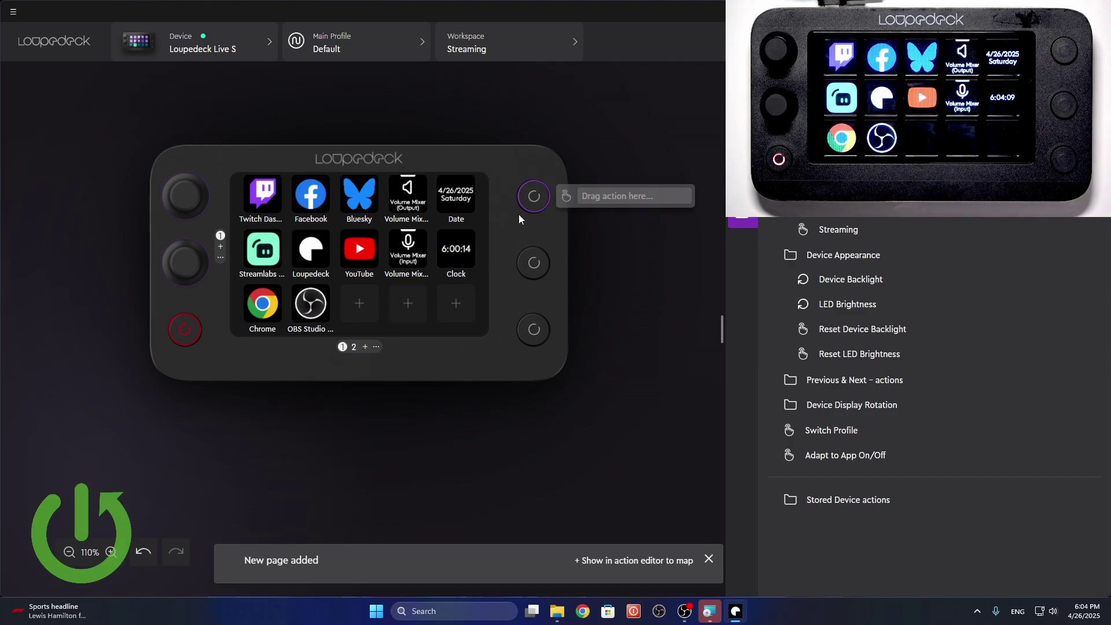
click(546, 186)
mouse_move(566, 204)
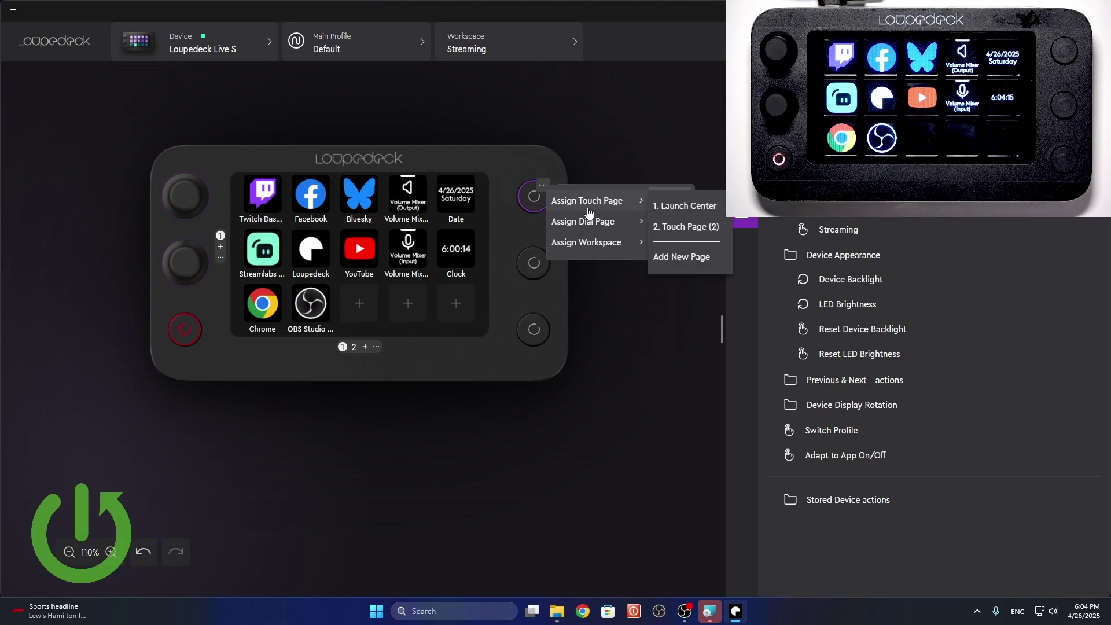
click(675, 231)
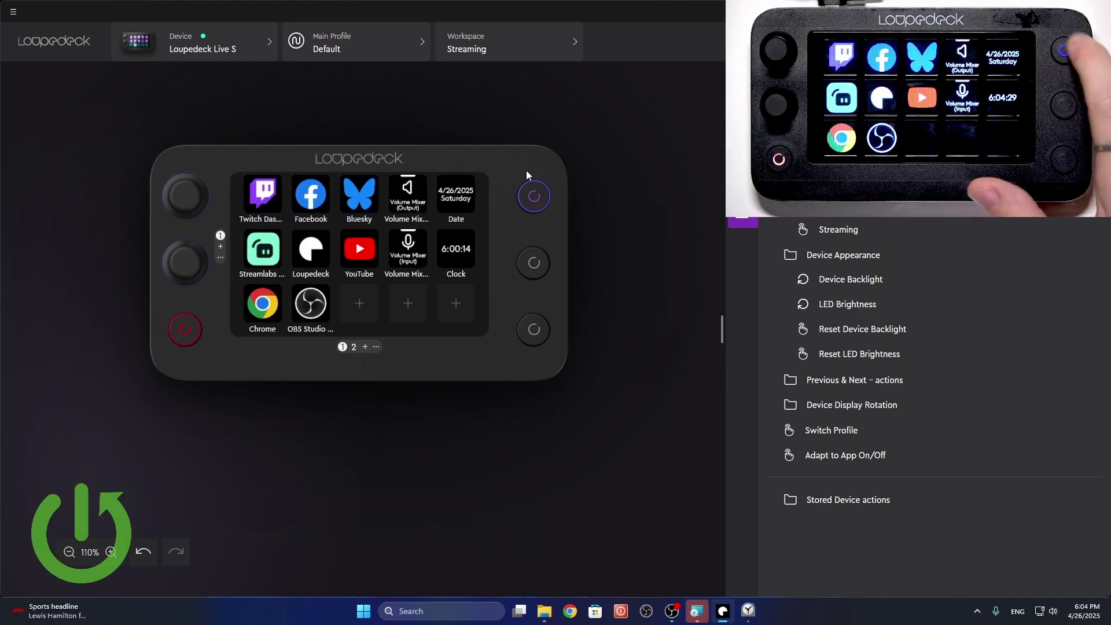
click(752, 616)
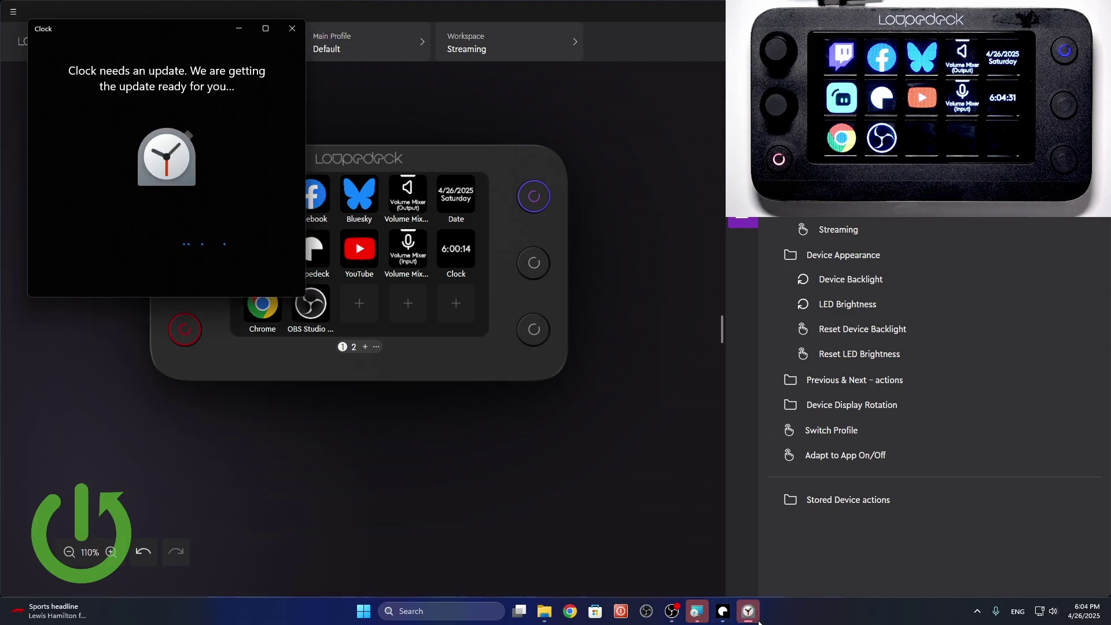
click(292, 35)
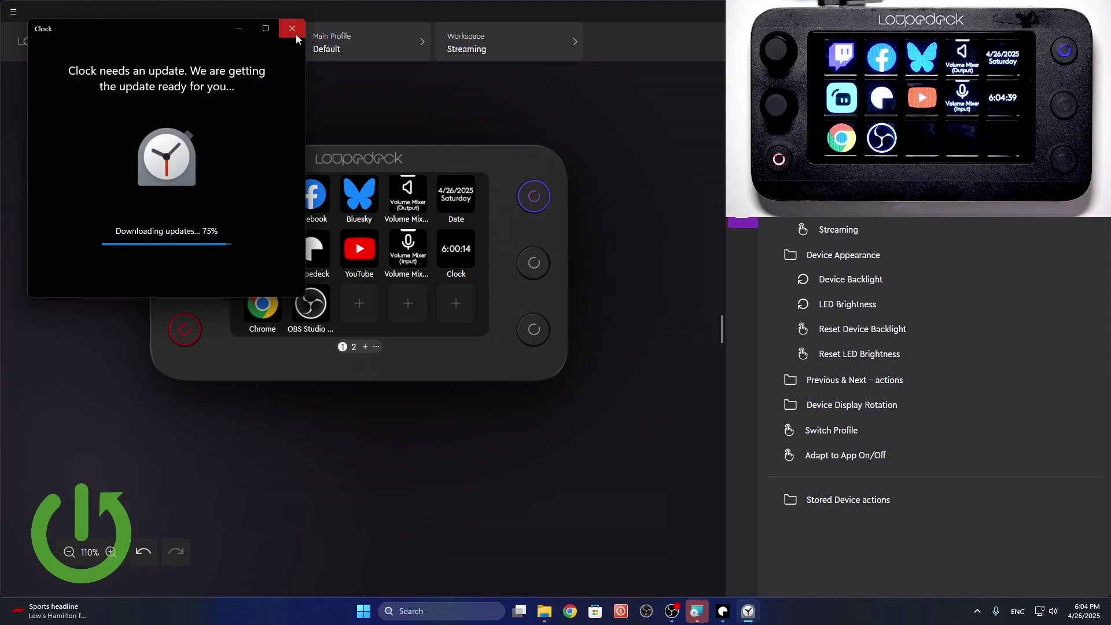
click(294, 30)
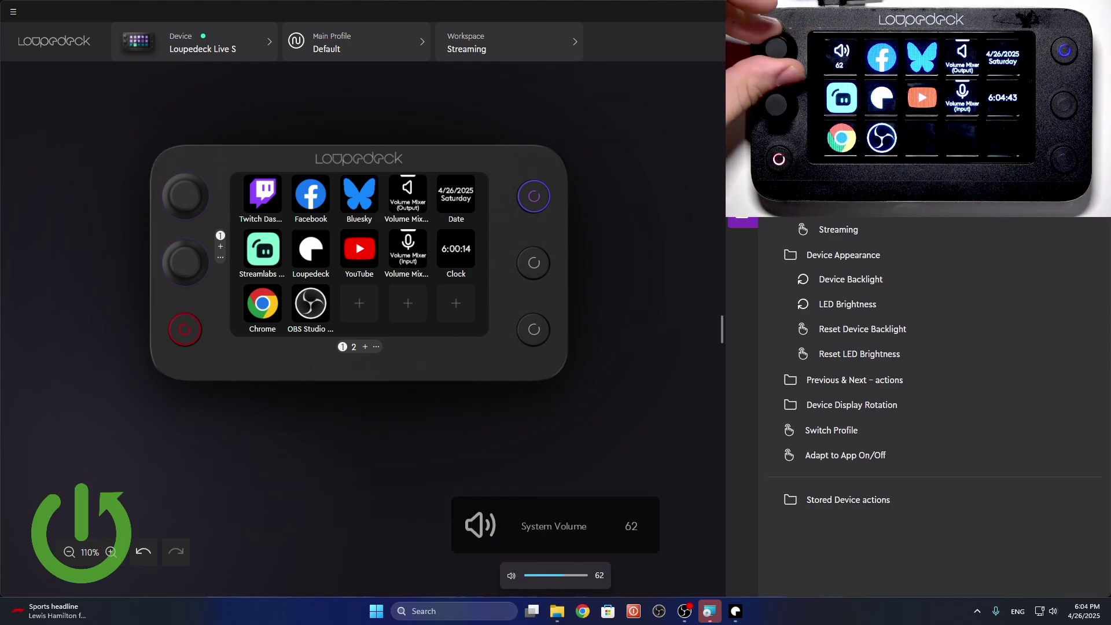
Display the two left dials' action labels and bring up the Custom actions list
mouse_move(176, 196)
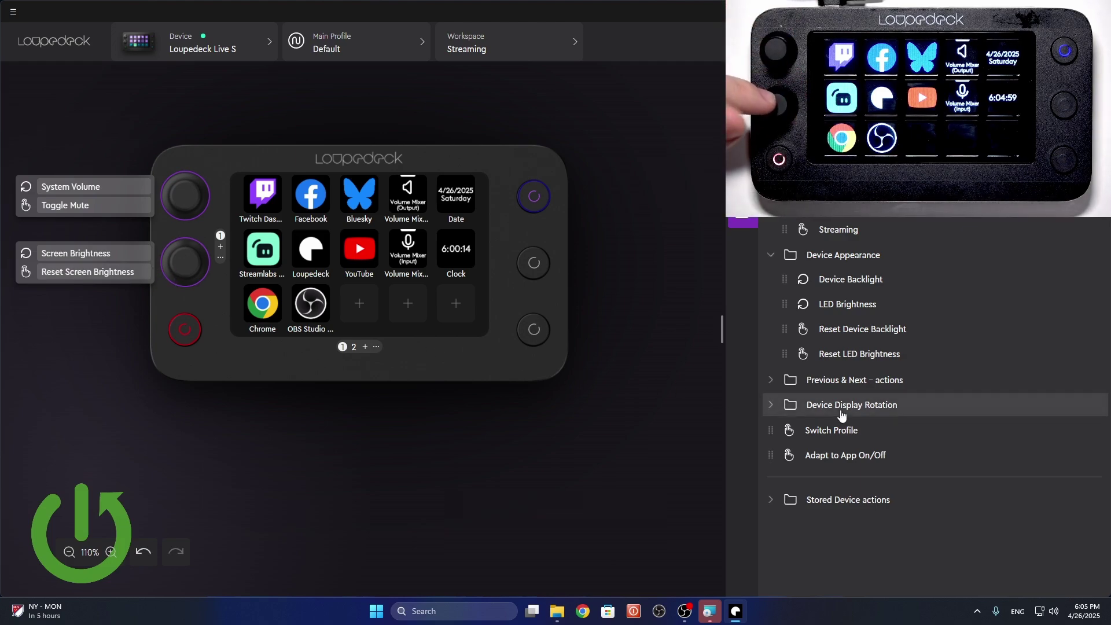
scroll(925, 359, up, 5)
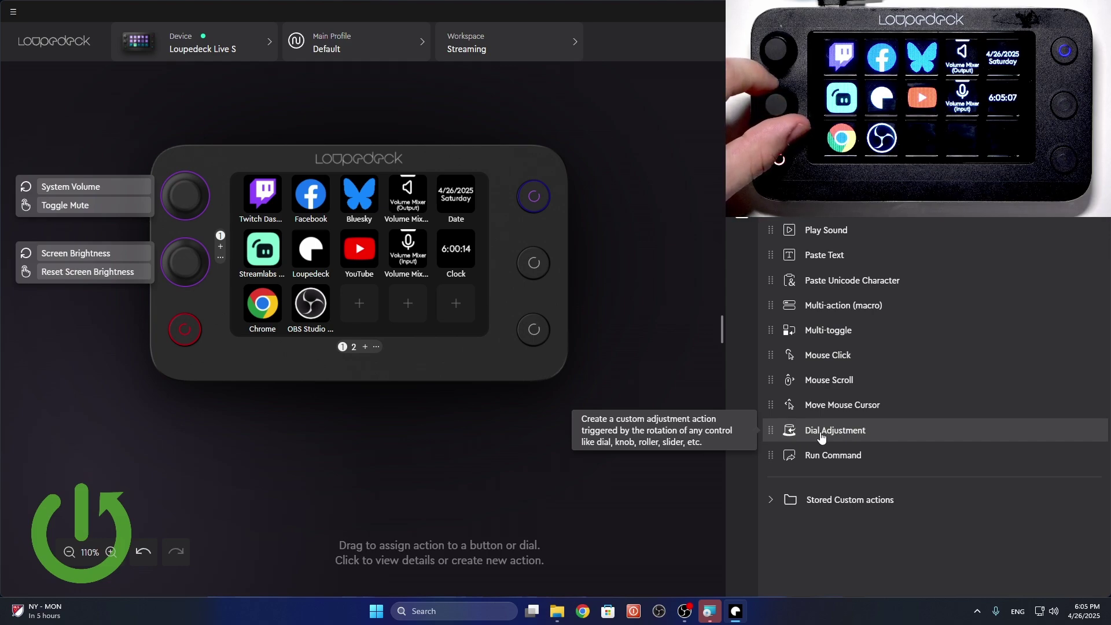
drag(827, 434, 193, 265)
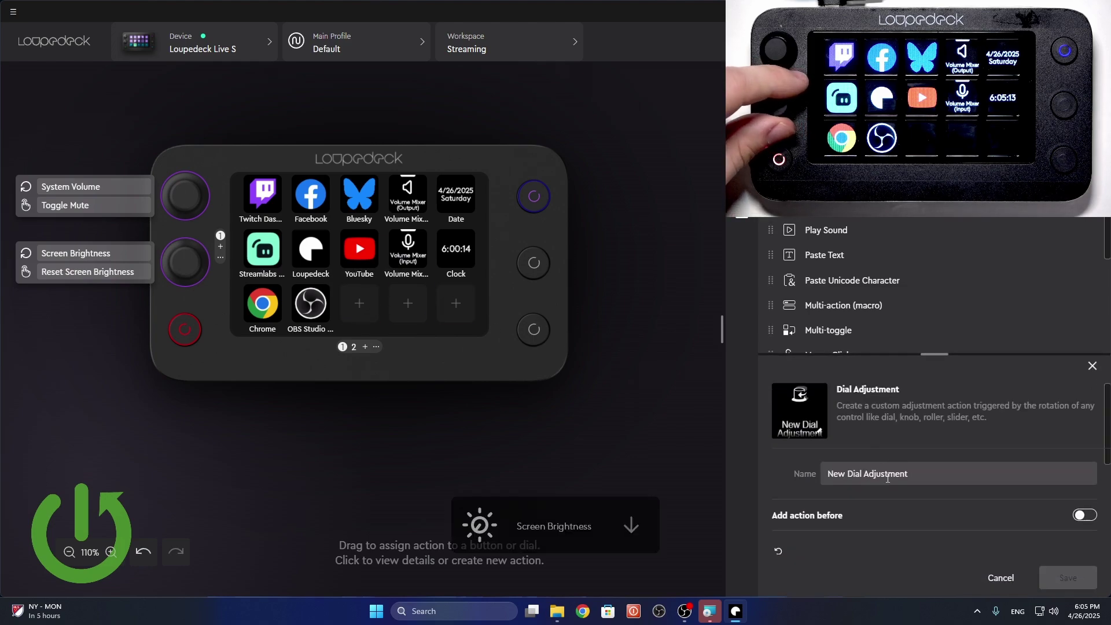
click(1092, 366)
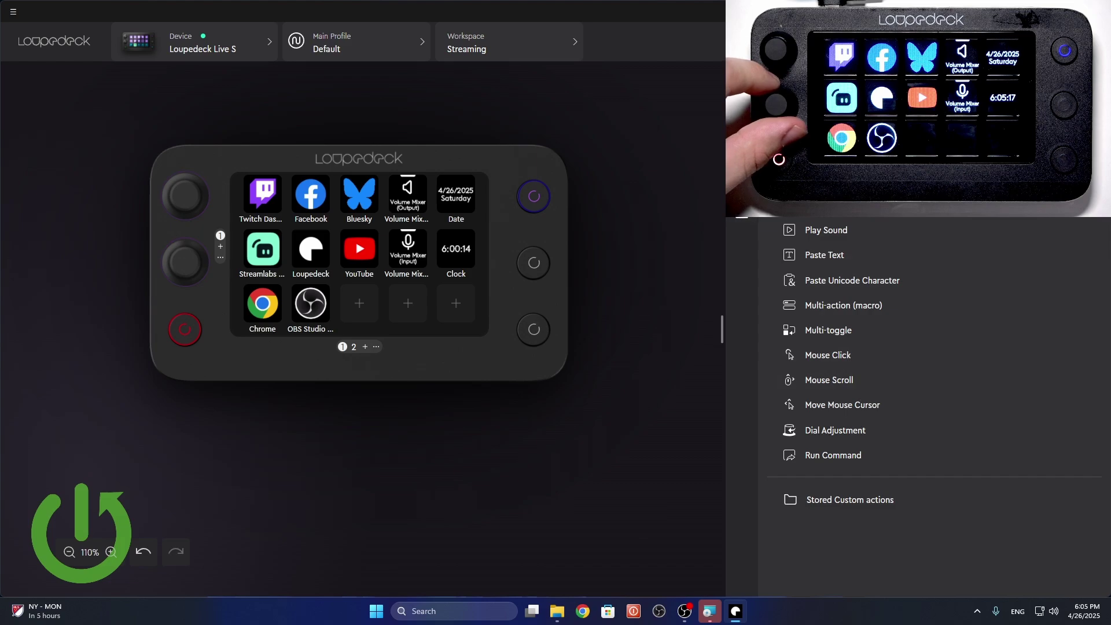
click(734, 184)
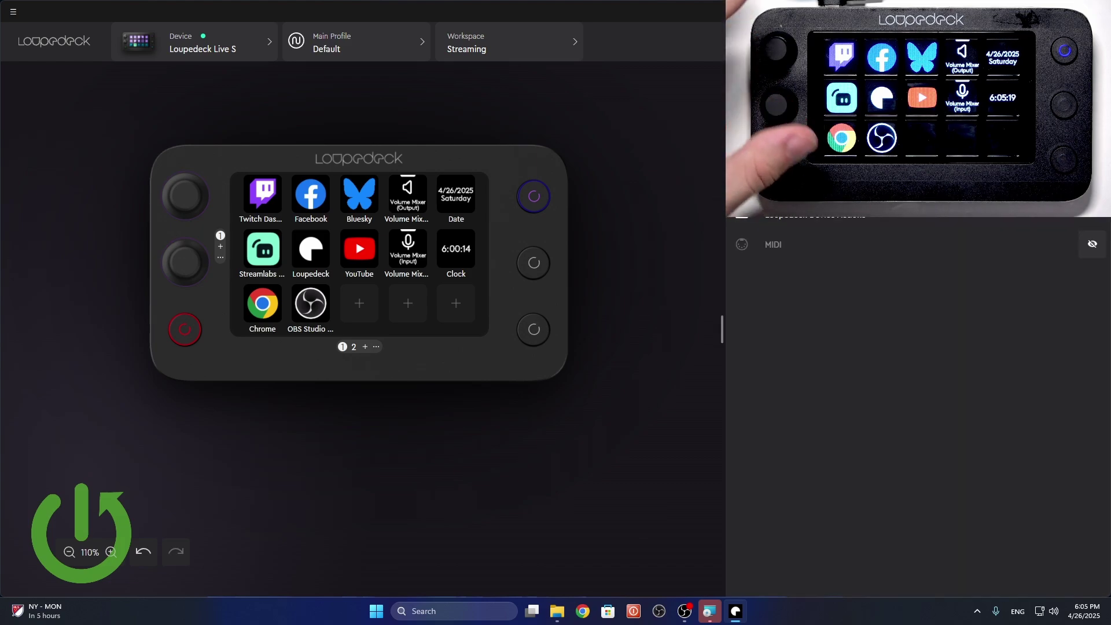
click(735, 183)
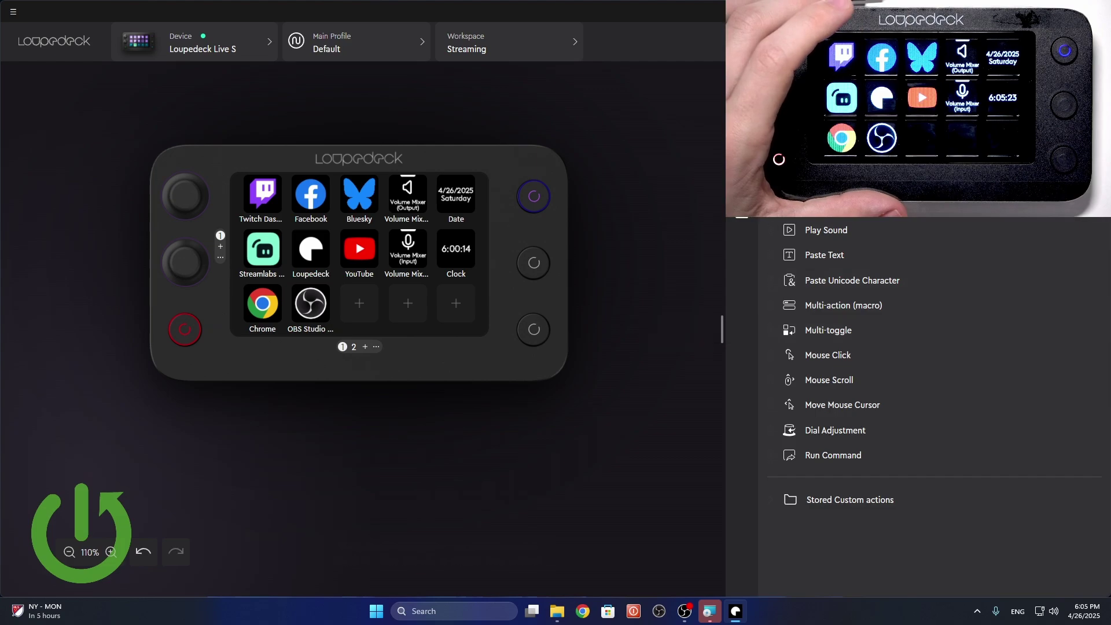
scroll(926, 405, down, 10)
scroll(871, 405, down, 5)
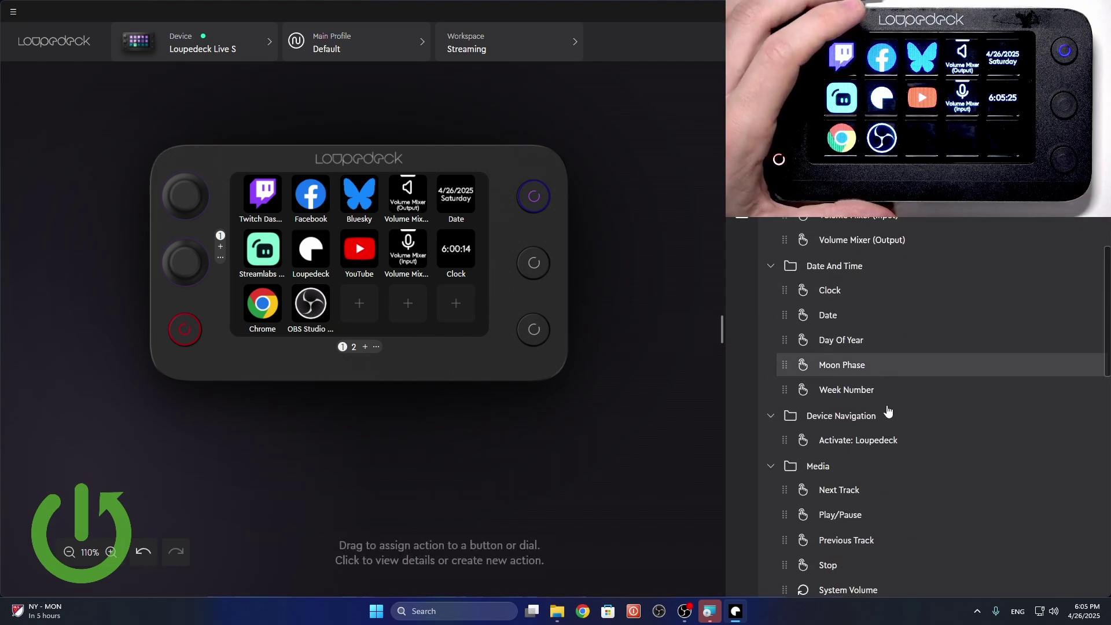
scroll(870, 431, down, 10)
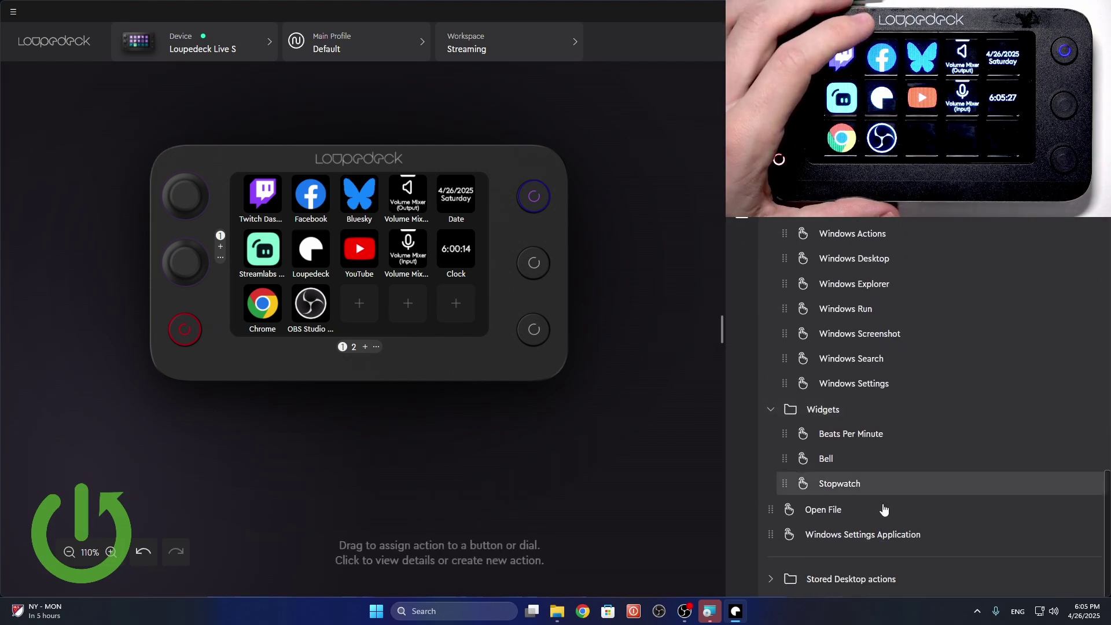
scroll(1106, 504, up, 5)
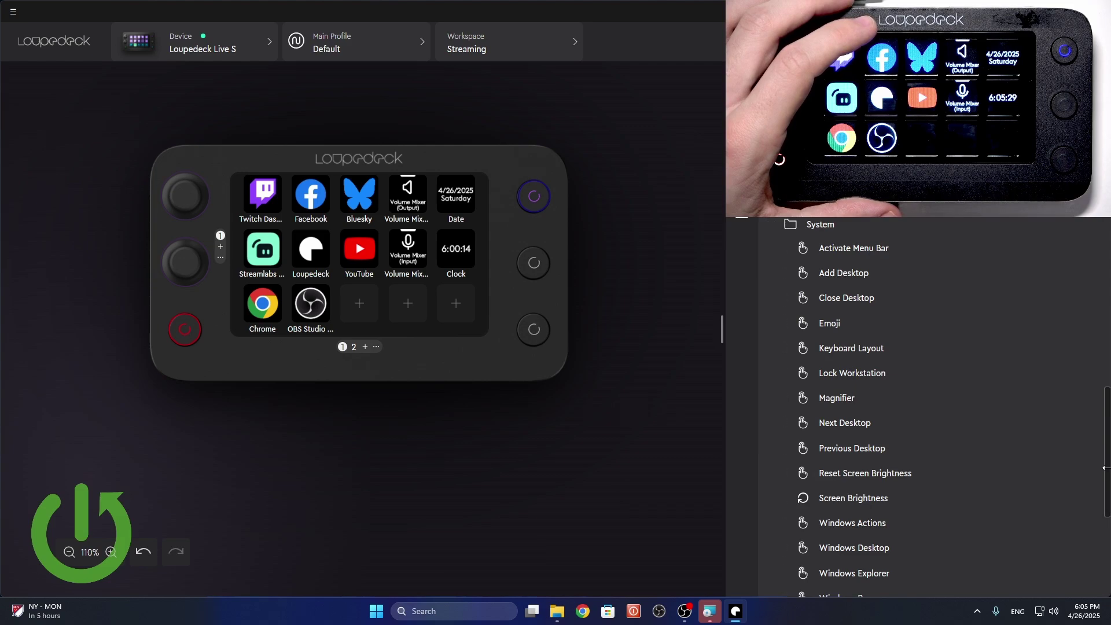
drag(1105, 473, 1099, 399)
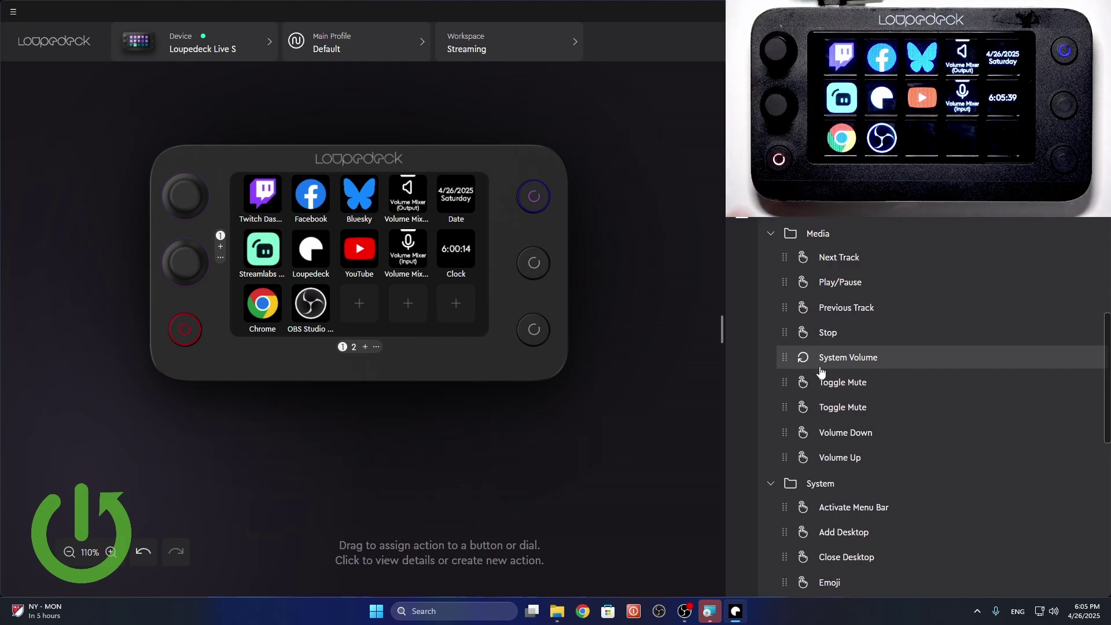
scroll(851, 433, down, 5)
scroll(852, 433, down, 2)
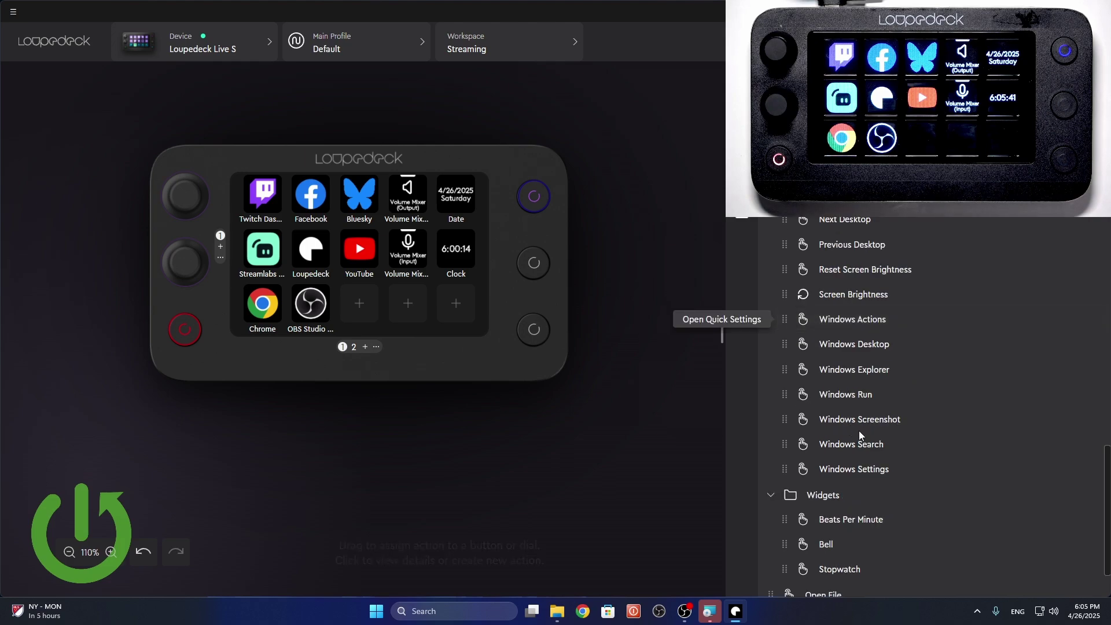
scroll(858, 430, up, 4)
scroll(860, 436, up, 4)
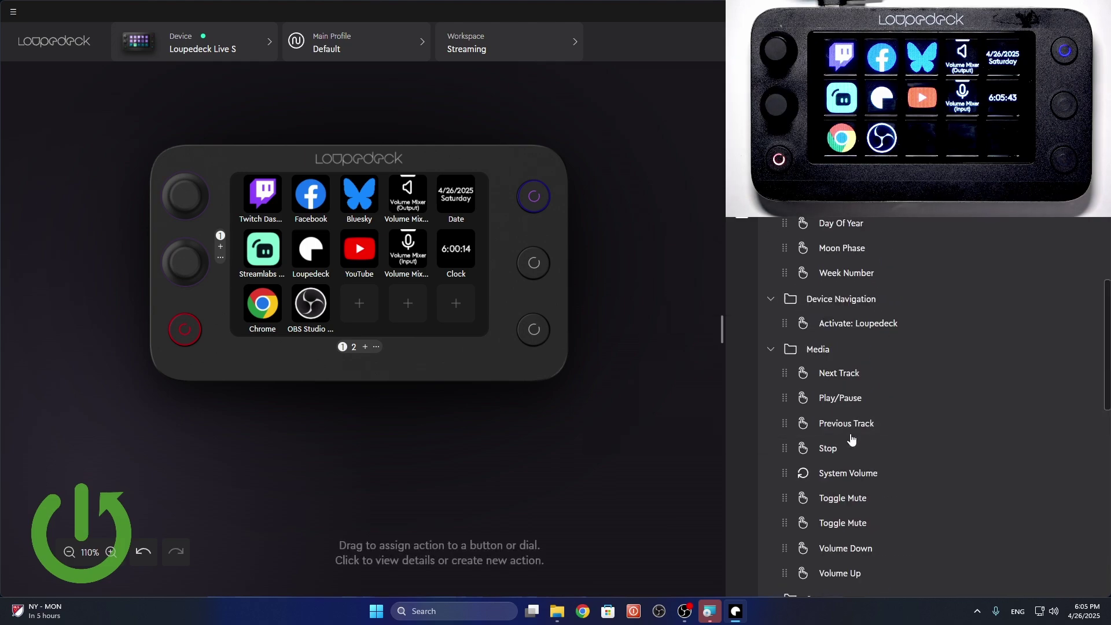